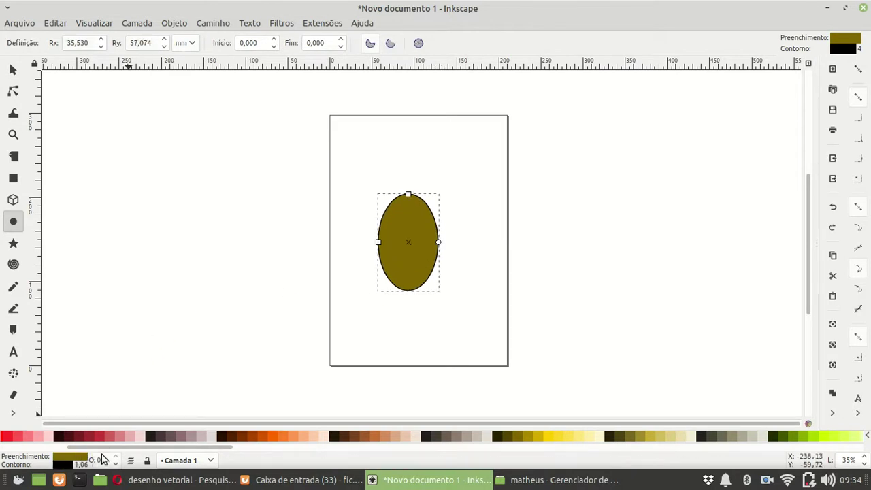
Fill the selected ellipse with dark green and remove its outline
drag(158, 448, 52, 446)
click(208, 435)
click(199, 436)
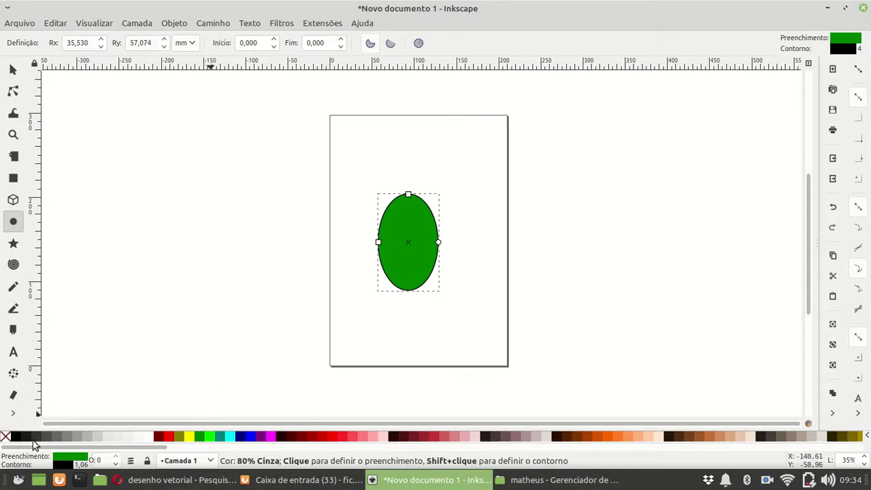
shift+click(5, 435)
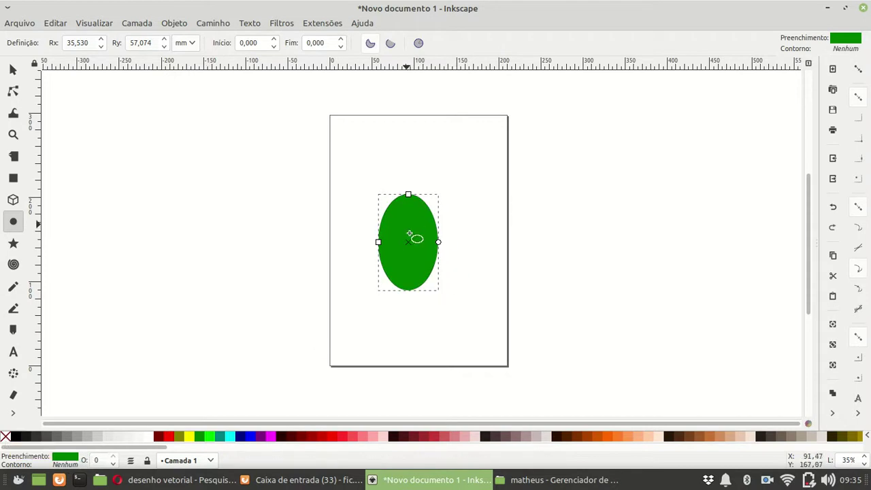
Move the green ellipse to about X 73 mm, Y 107 mm and convert it to a path
click(14, 69)
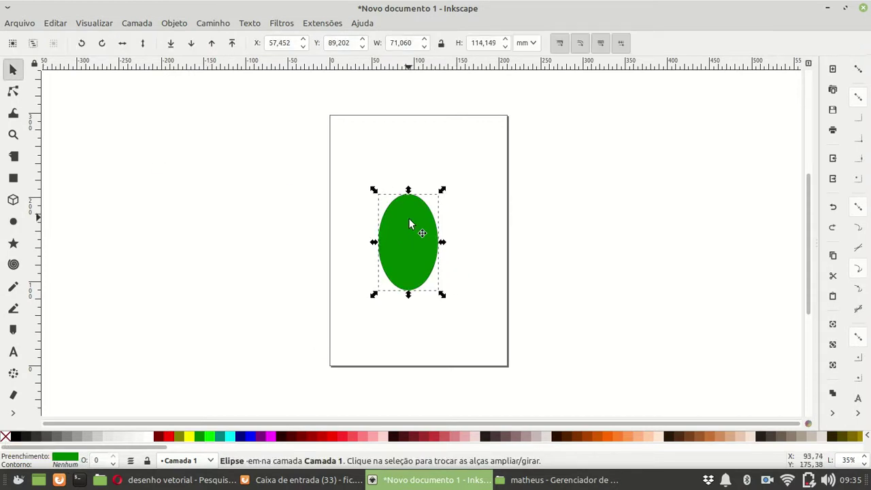
drag(409, 218, 424, 202)
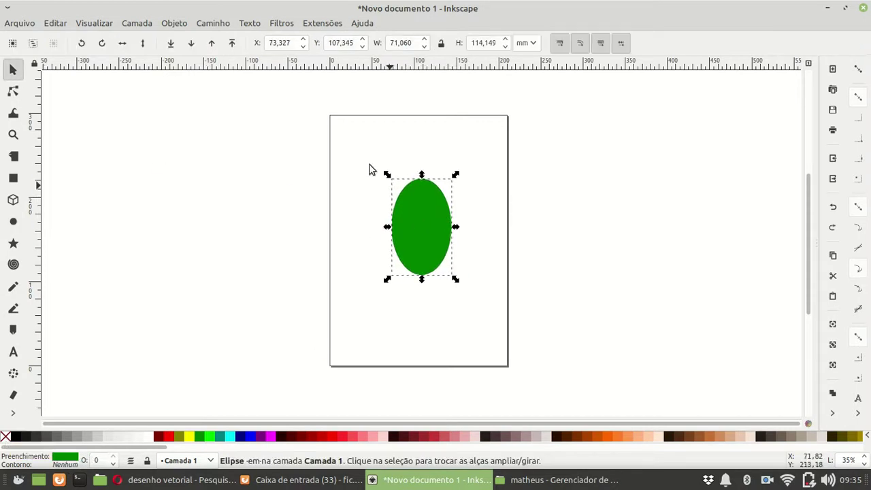
click(213, 23)
click(225, 39)
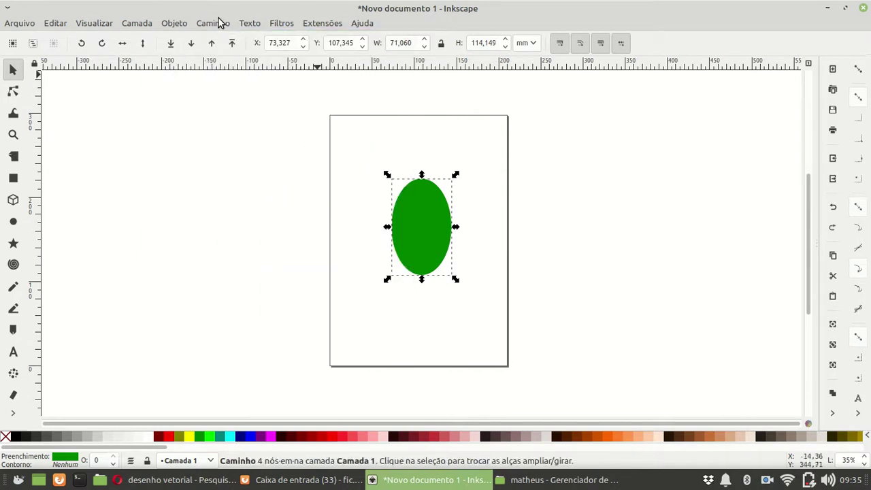
click(217, 24)
click(224, 40)
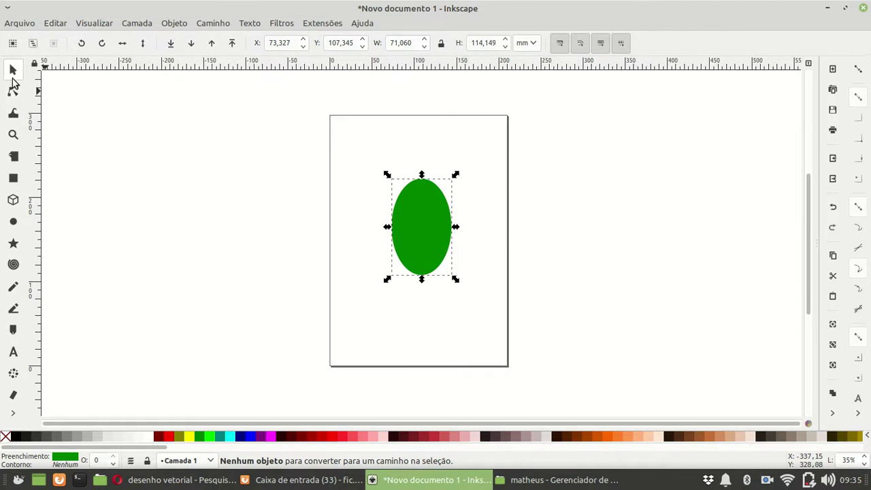
Shorten the curve handles of the path's top node to shape a pointed tip like a leaf
click(13, 92)
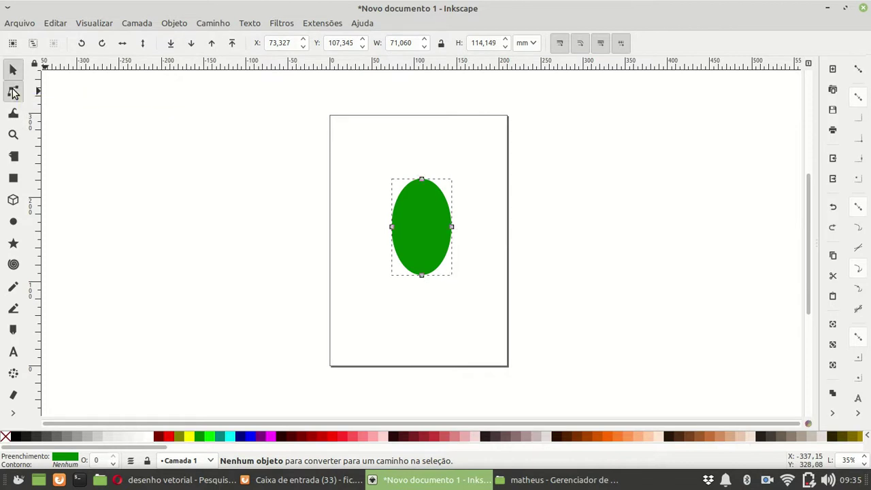
click(422, 179)
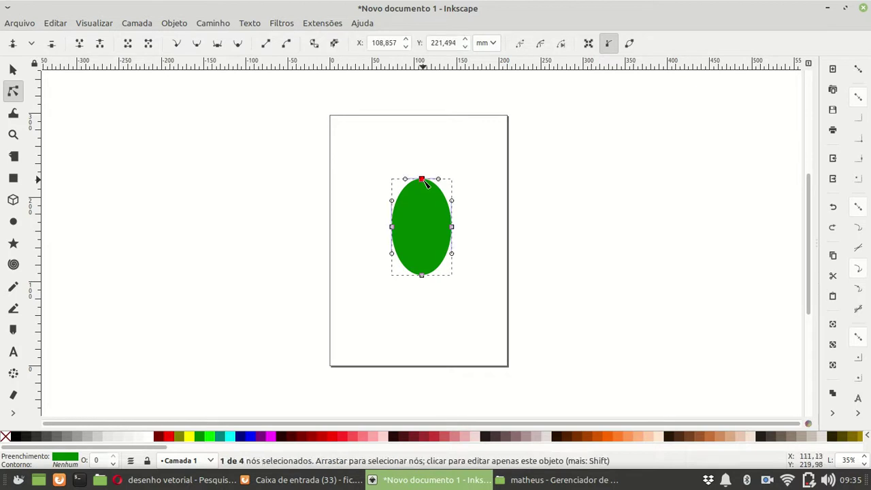
drag(439, 180, 420, 179)
click(464, 150)
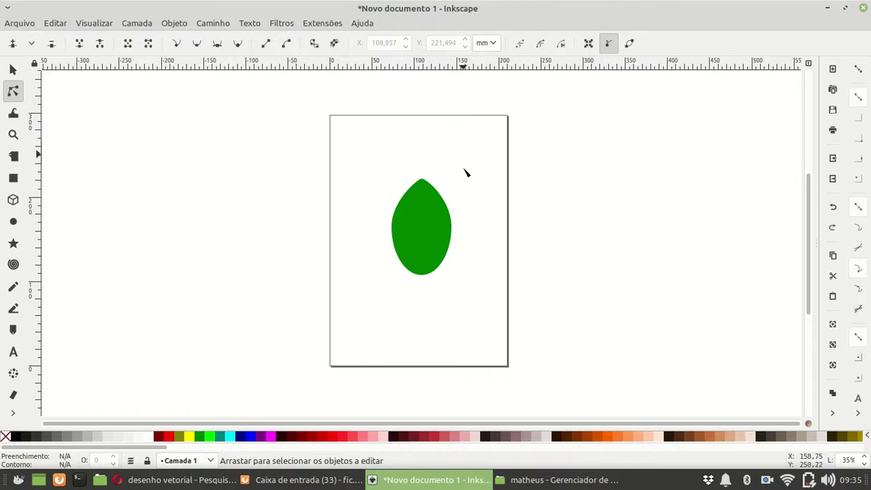
Try narrowing the leaf by shifting its side nodes inward and raising its bottom node
click(452, 230)
drag(453, 231, 404, 196)
click(552, 185)
click(552, 184)
click(420, 273)
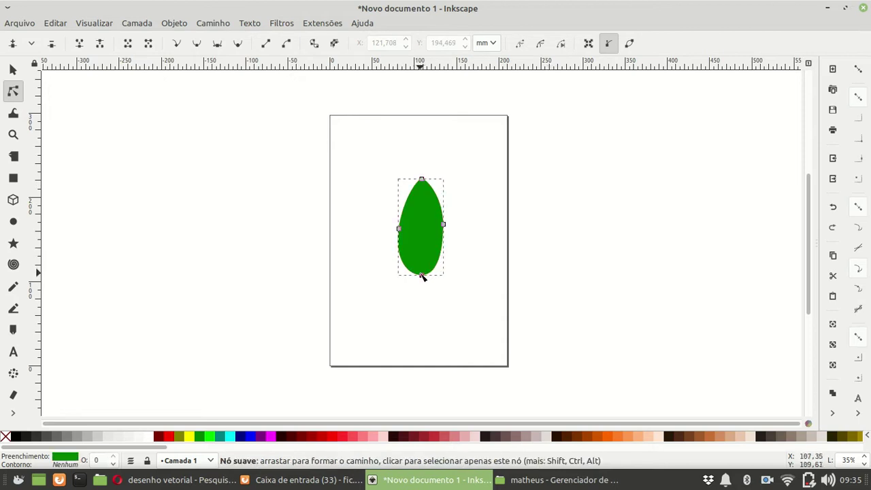
click(422, 277)
drag(424, 280, 401, 267)
click(481, 255)
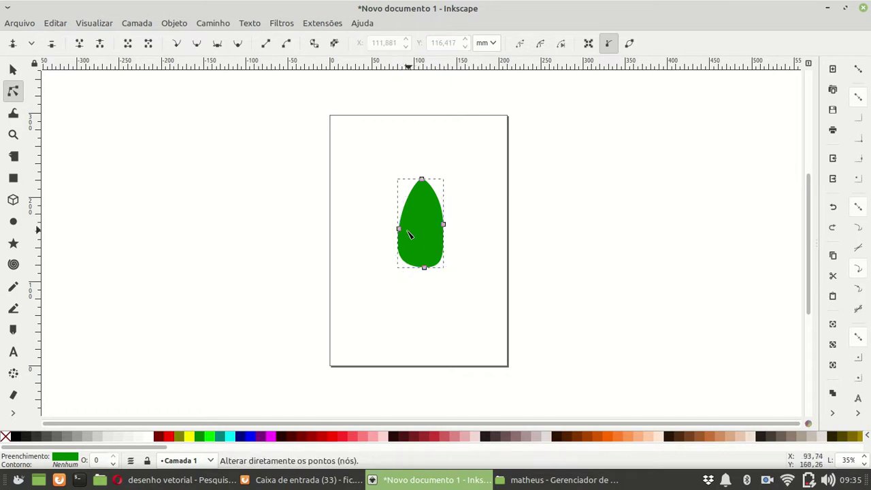
drag(400, 228, 442, 228)
click(509, 230)
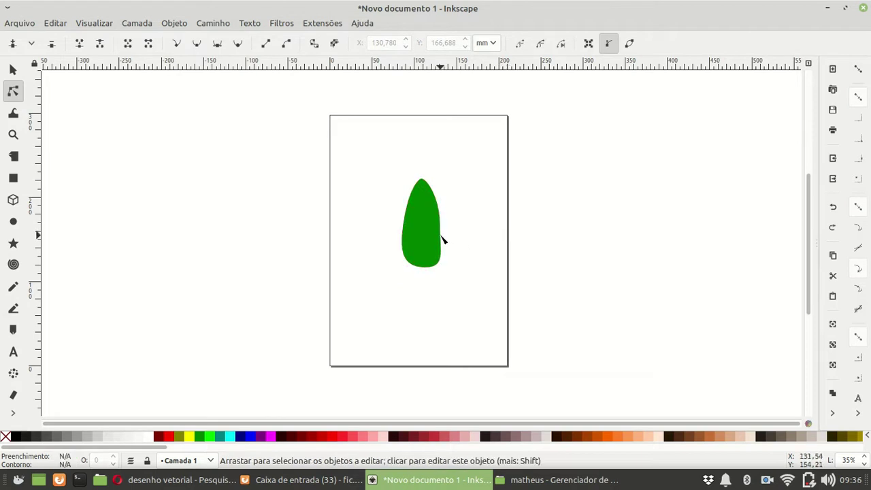
Undo the side and bottom node edits, back to the wide leaf with the pointed tip
key(ctrl+z)
key(ctrl+z)
key(ctrl+z)
key(ctrl+z)
key(ctrl+z)
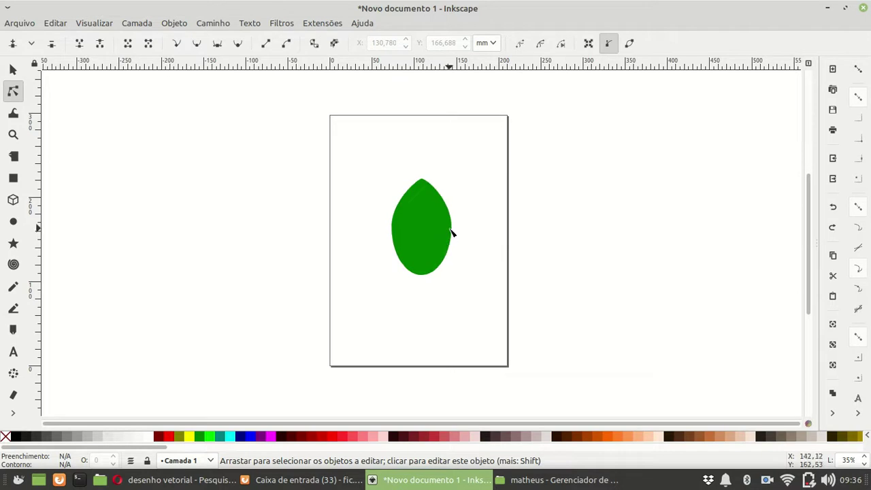
Move both side nodes of the leaf inward symmetrically and raise its bottom node slightly
click(452, 233)
drag(453, 231, 399, 227)
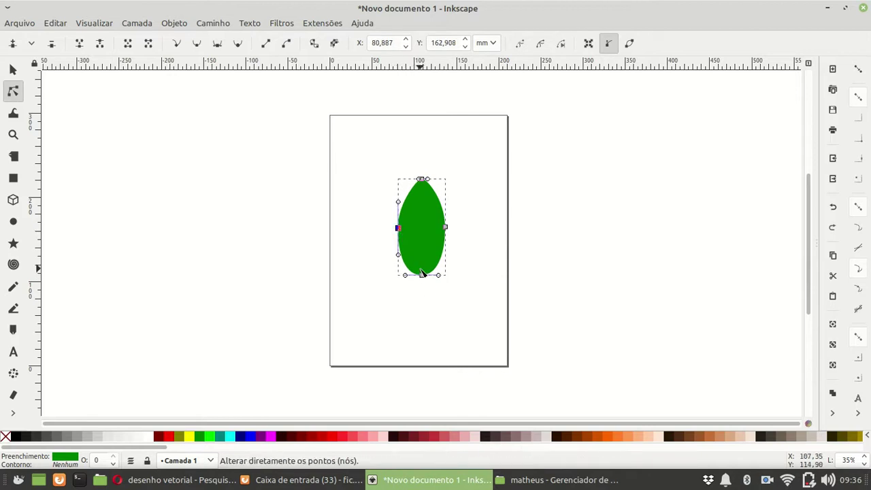
drag(422, 275, 423, 268)
click(552, 259)
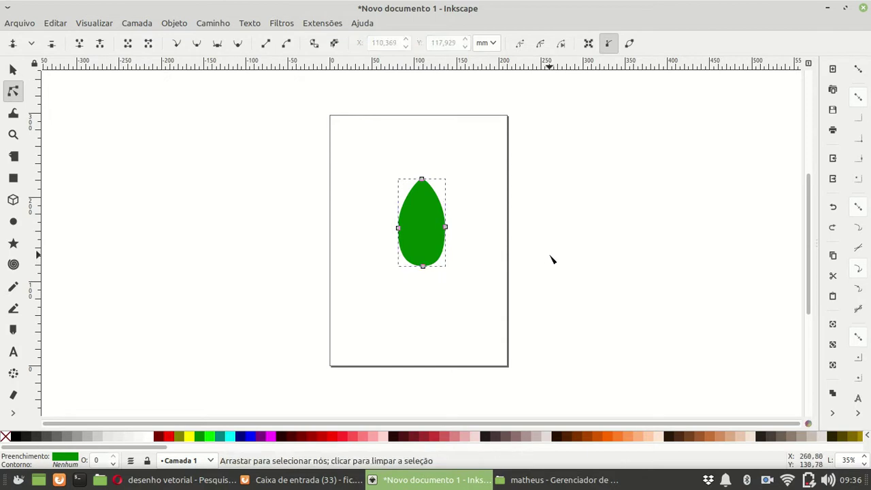
click(552, 259)
Tilt the upper curve handle of the leaf's right node slightly inward to taper that side
click(443, 225)
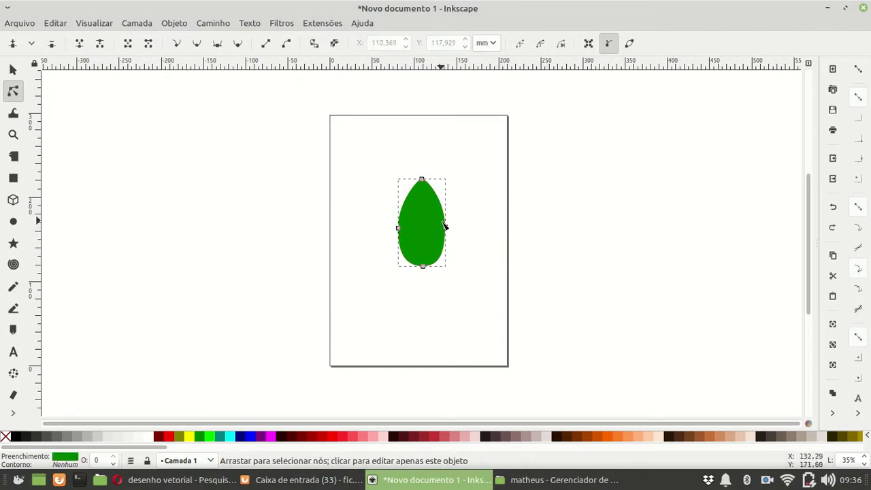
click(447, 228)
drag(446, 202, 441, 198)
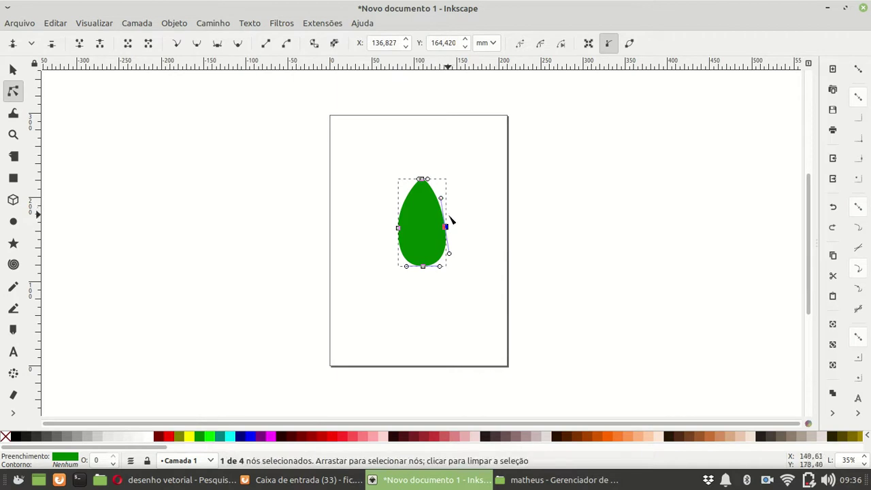
Try bending the leaf's right edge sharply inward with the node's upper handle, then undo it
drag(441, 199, 430, 216)
click(493, 206)
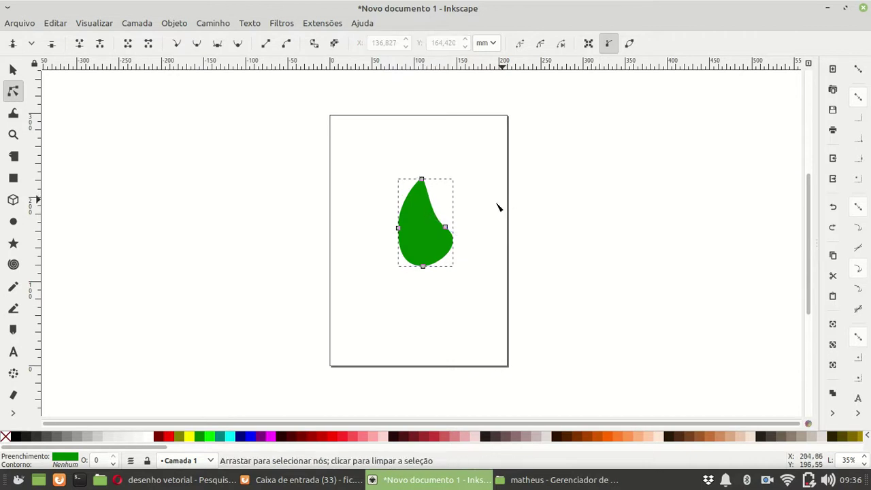
key(ctrl+z)
click(473, 237)
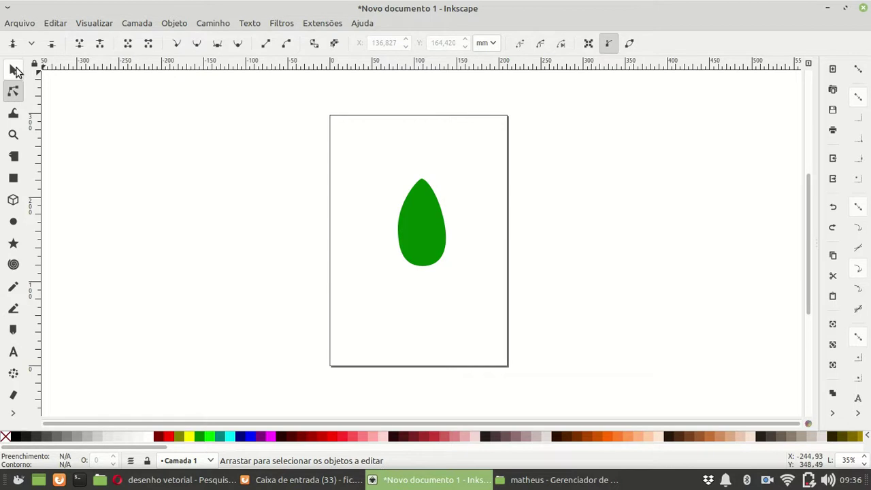
Apply a radial gradient fill to the leaf, from its middle to a point above the tip
click(13, 70)
click(415, 209)
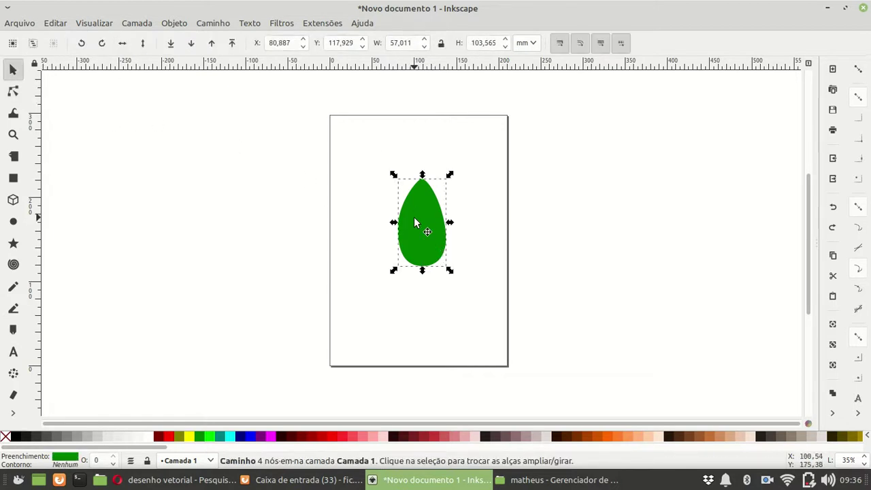
click(11, 416)
click(106, 350)
click(15, 414)
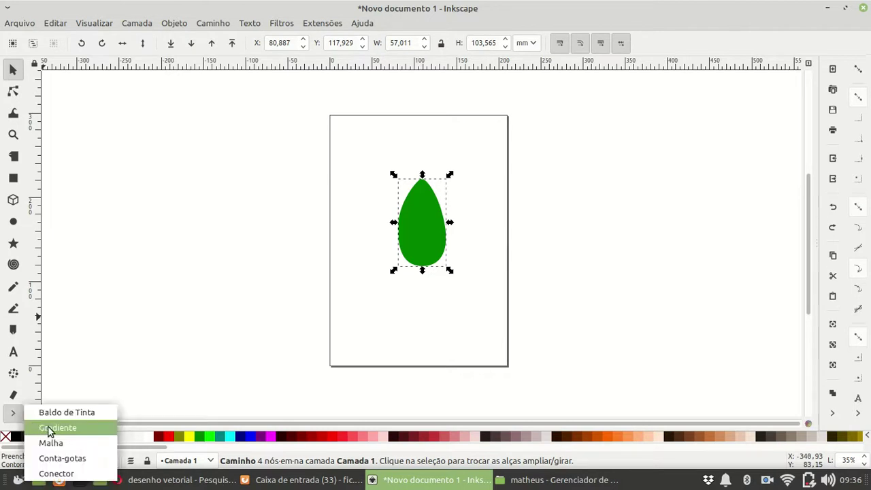
click(53, 429)
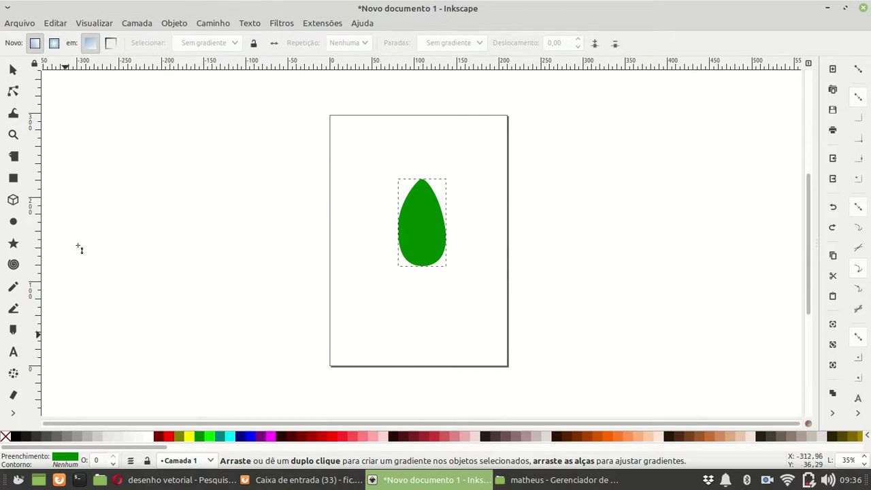
click(54, 43)
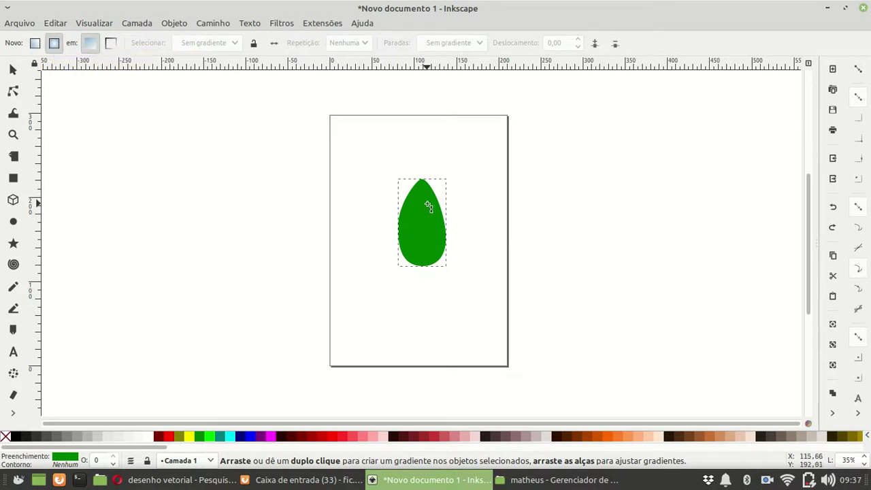
drag(423, 228, 424, 133)
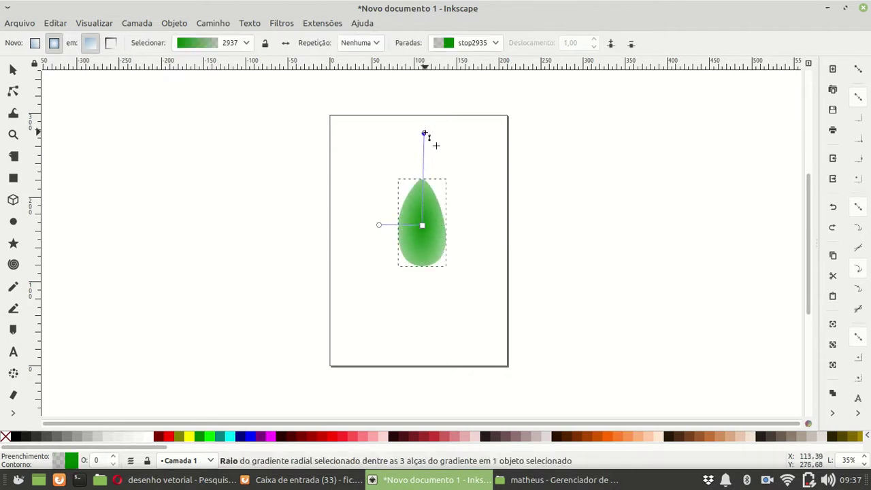
Widen the gradient's horizontal radius well beyond the leaf's left edge and deselect the leaf
drag(379, 225, 353, 225)
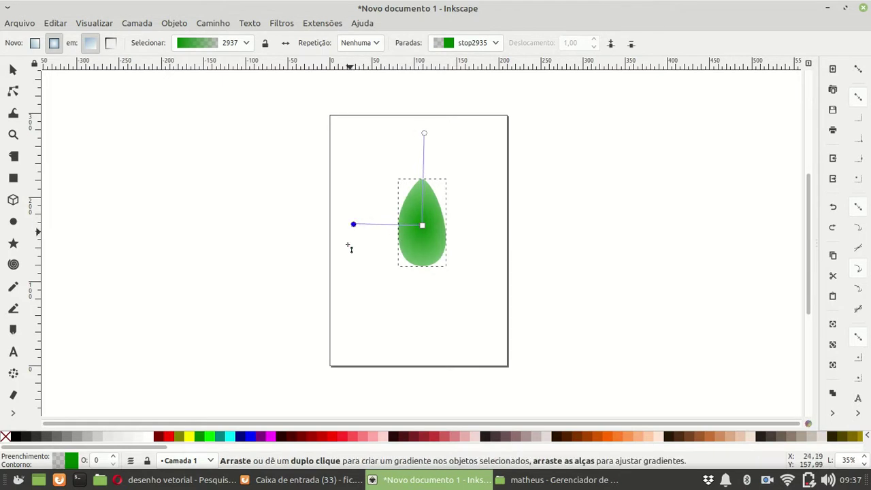
click(13, 73)
click(174, 179)
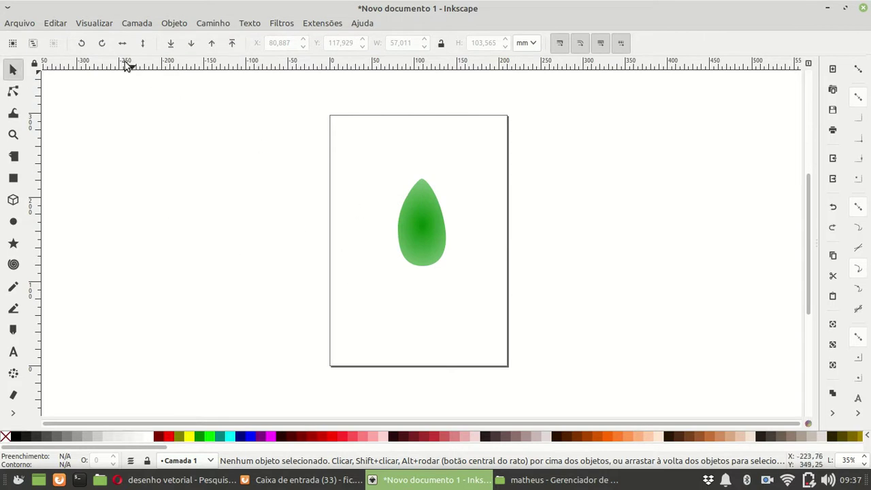
Rotate the leaf's gradient radii and place the gradient's center slightly below the leaf's middle
click(13, 413)
click(60, 428)
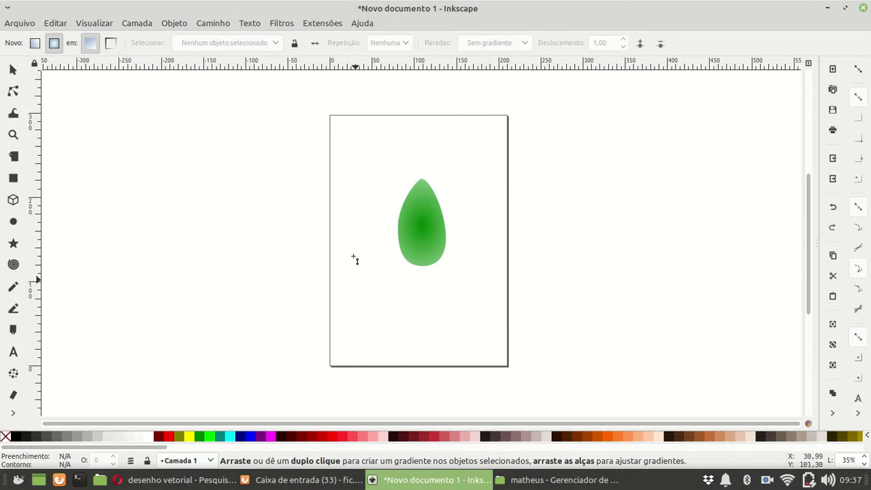
click(418, 231)
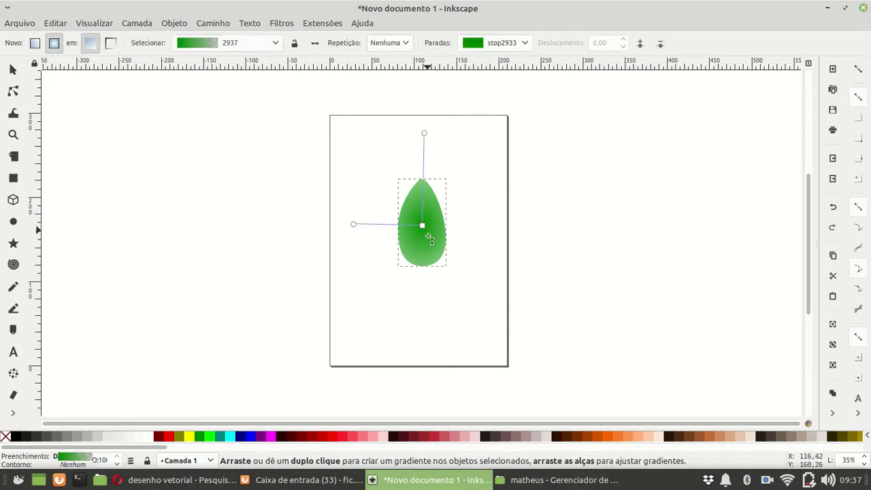
drag(422, 227, 426, 202)
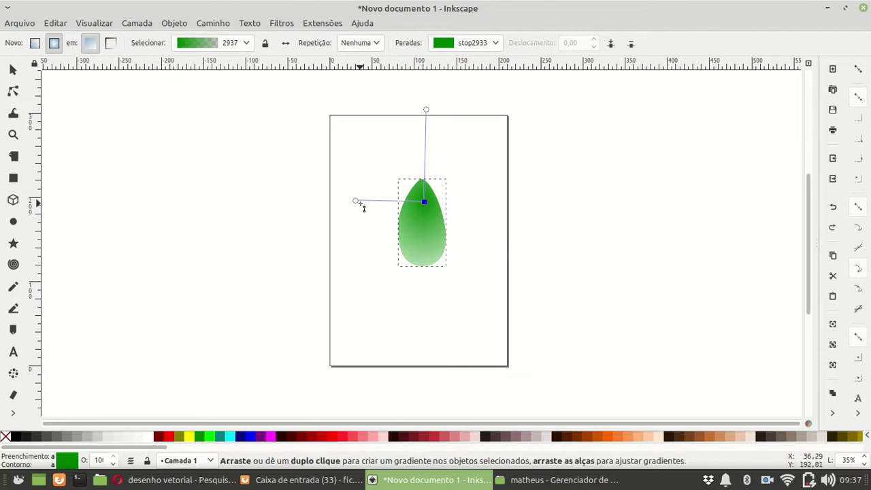
drag(361, 203, 494, 286)
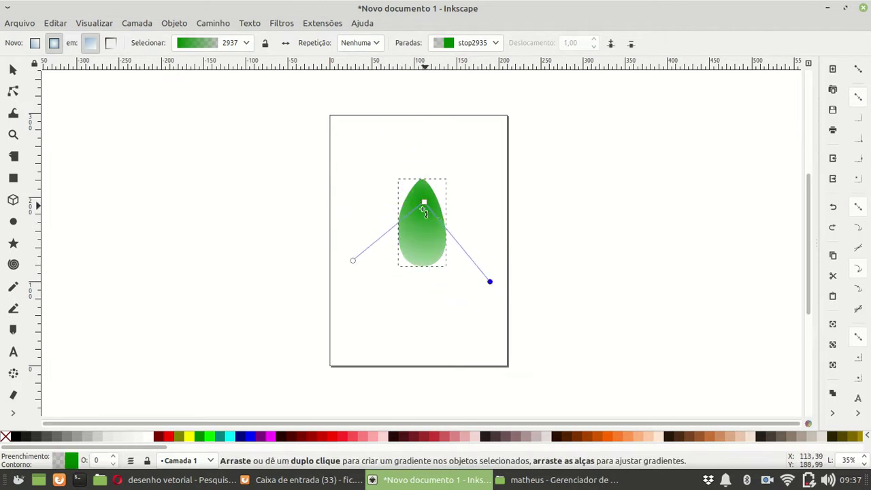
drag(353, 259, 455, 149)
drag(424, 202, 424, 233)
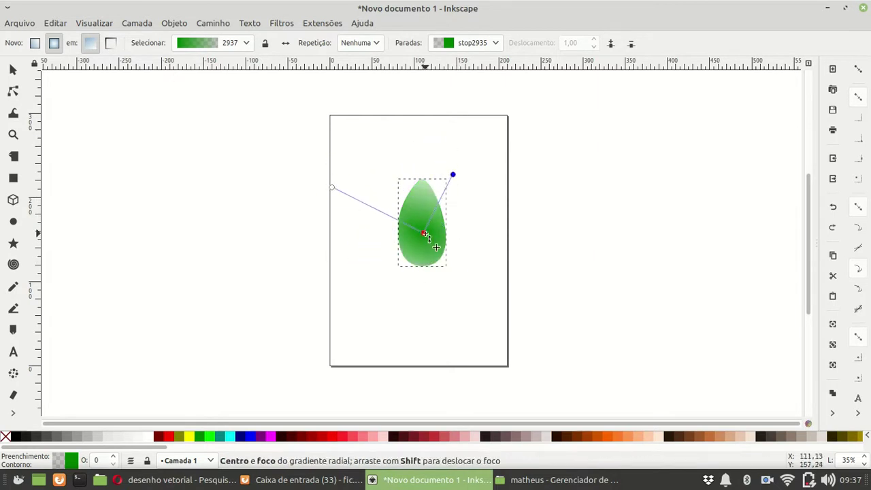
Extend the gradient's two radius handles diagonally upward, one to each side of the leaf, and deselect it
drag(333, 190, 345, 162)
click(466, 185)
drag(467, 184, 480, 160)
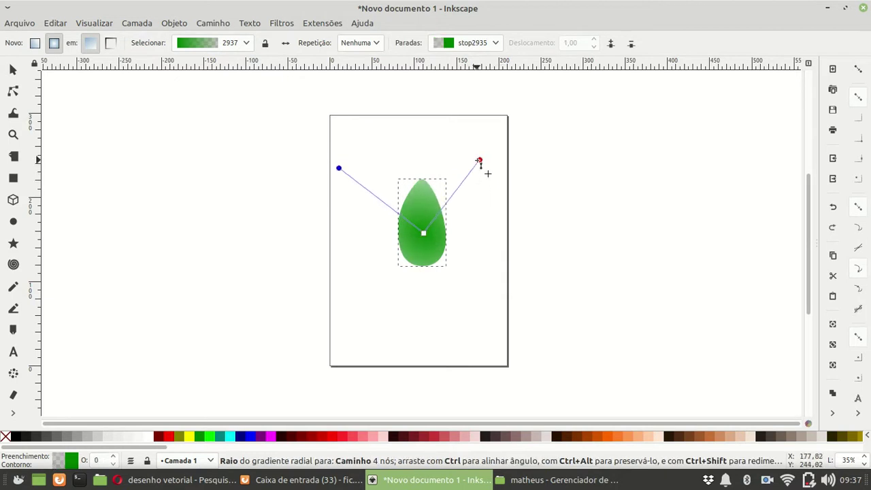
click(11, 71)
click(191, 175)
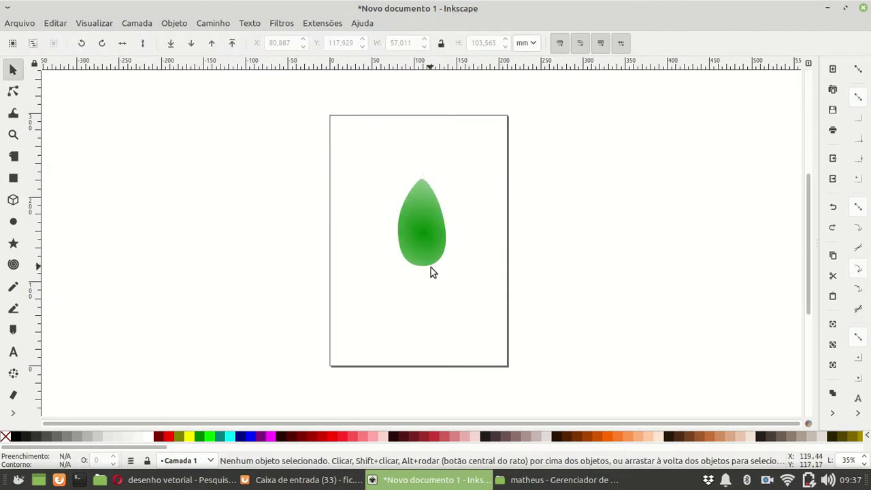
Make the outer stop of the leaf's radial gradient fully opaque and color it bright green
click(429, 232)
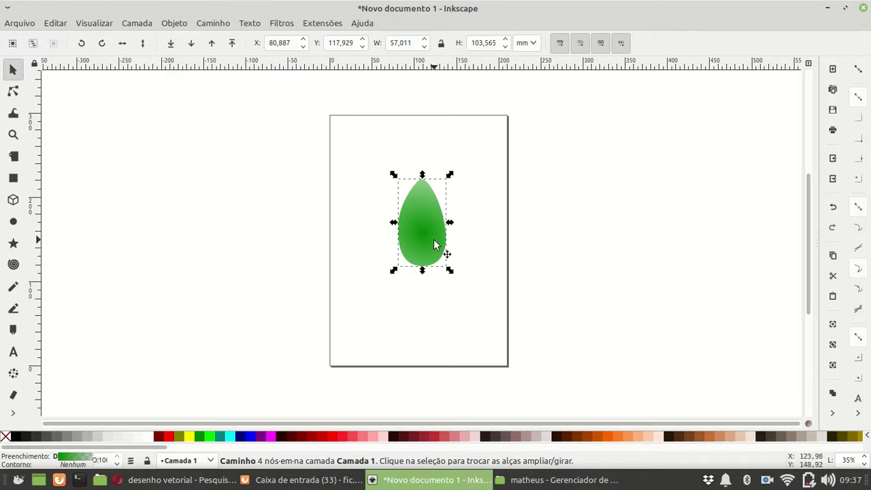
click(12, 412)
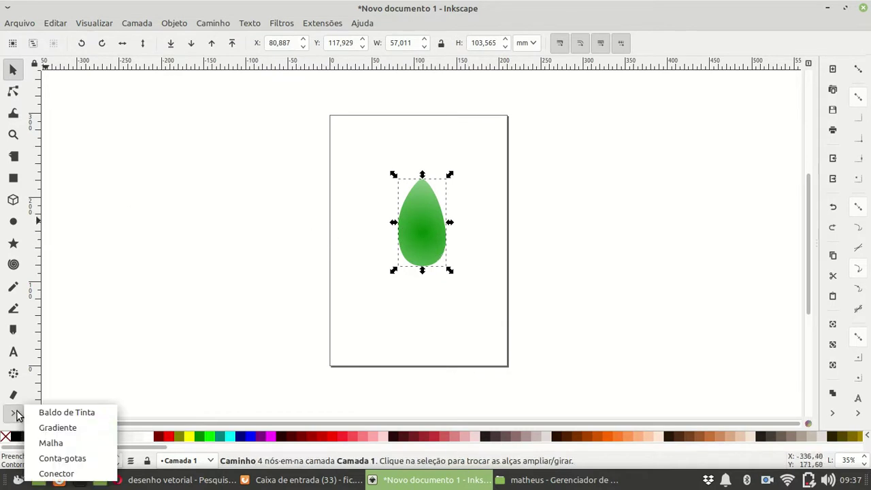
click(37, 426)
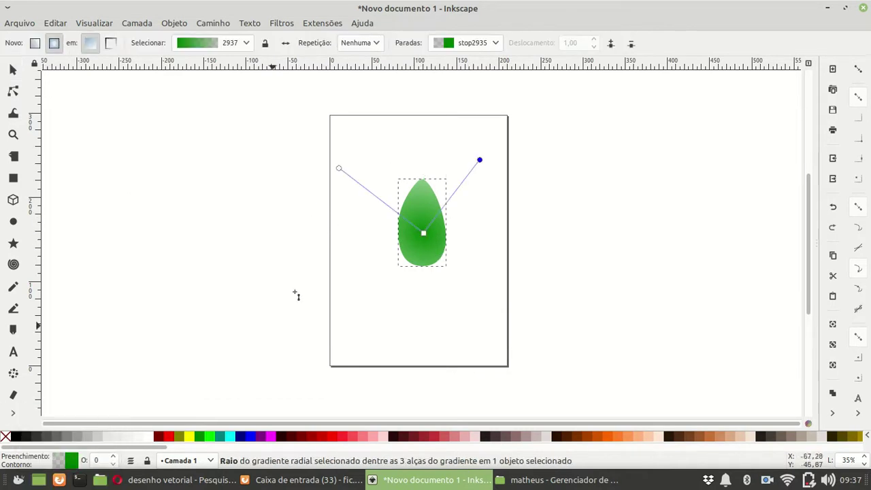
click(339, 168)
click(425, 235)
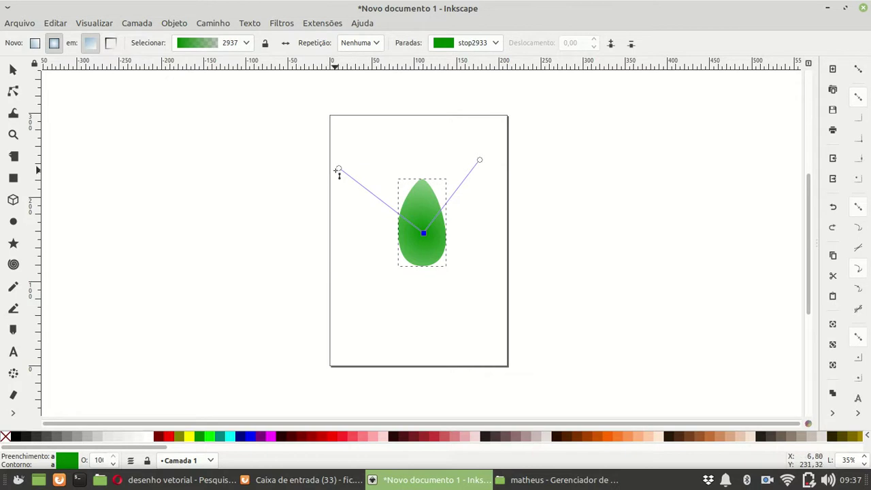
click(339, 169)
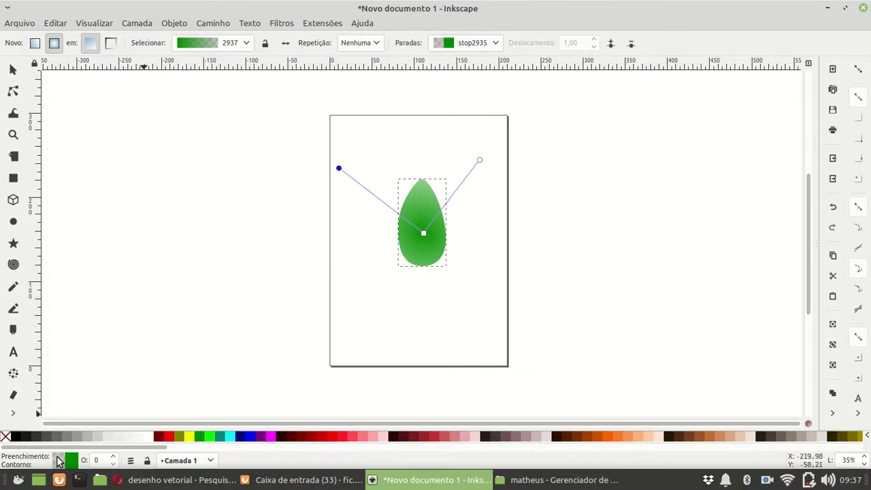
click(479, 160)
right_click(58, 460)
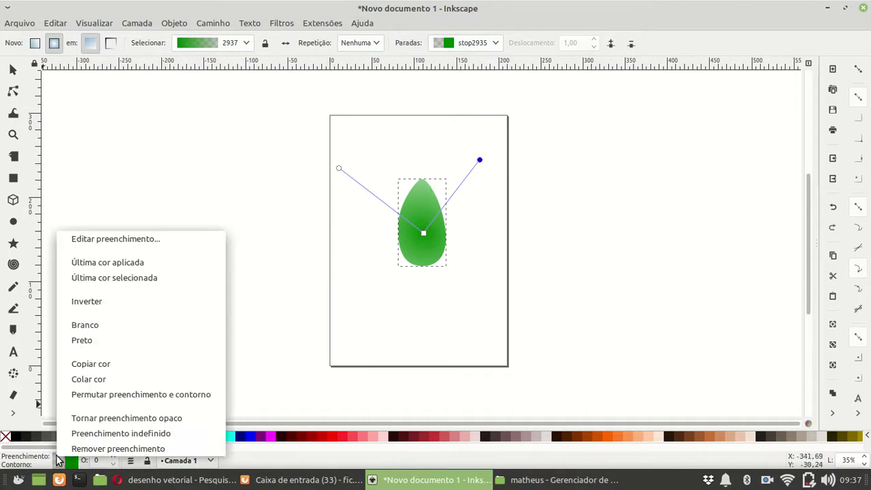
click(96, 419)
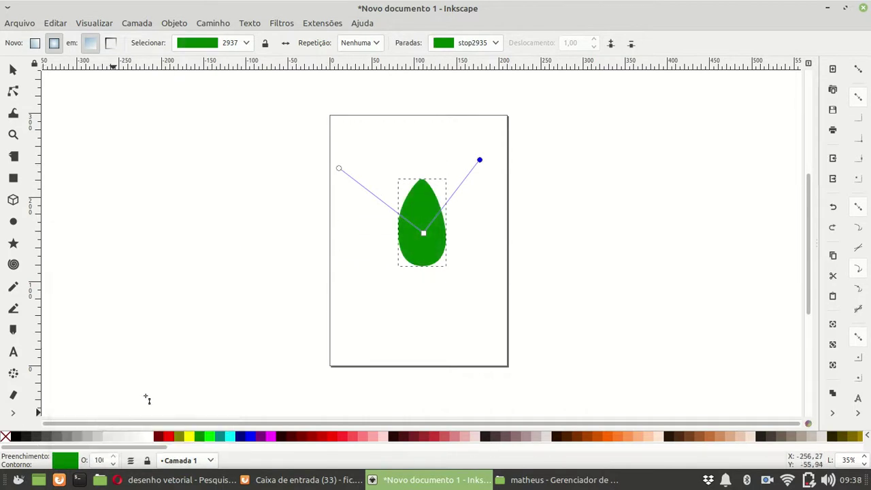
click(208, 434)
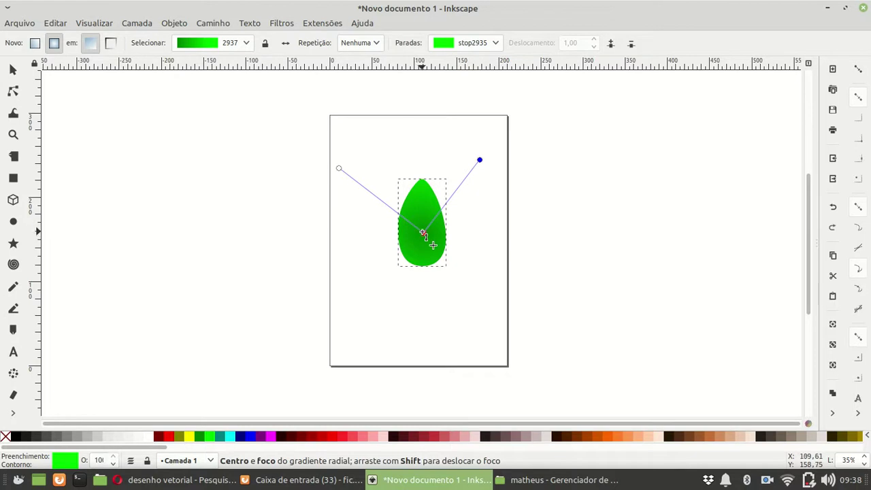
Move the gradient's dark center down toward the rounded base of the leaf
drag(424, 233, 424, 249)
click(480, 176)
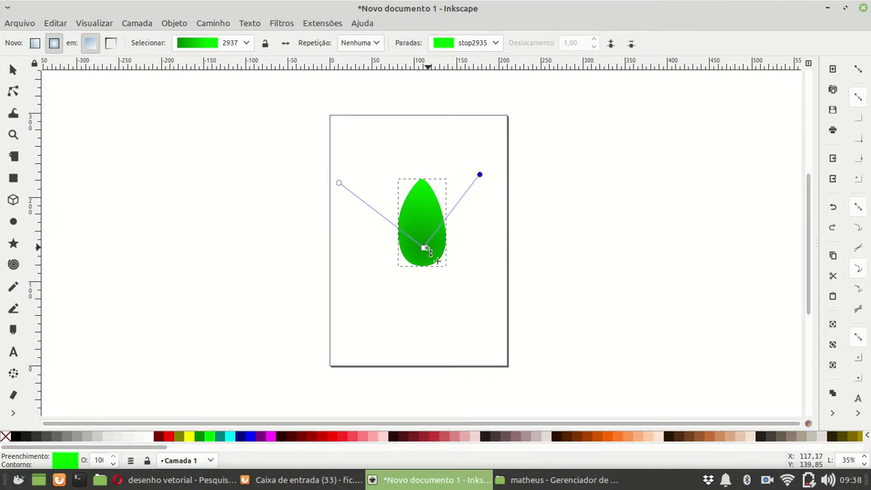
click(424, 248)
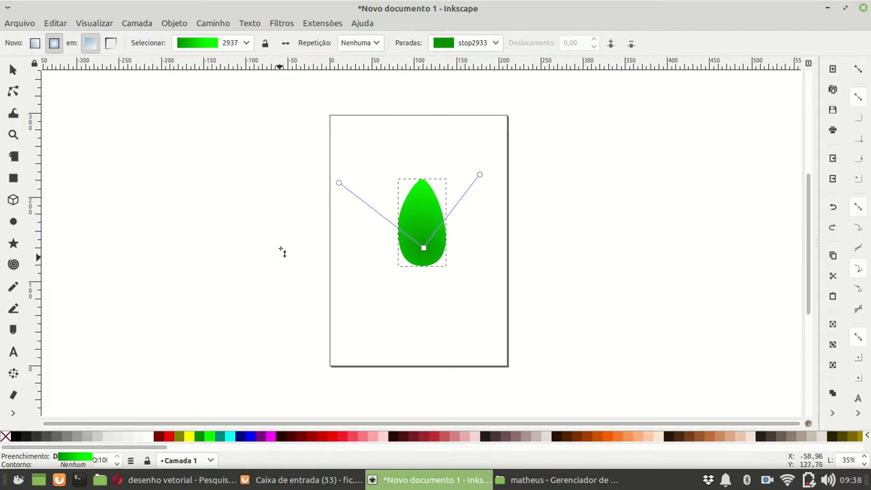
click(339, 183)
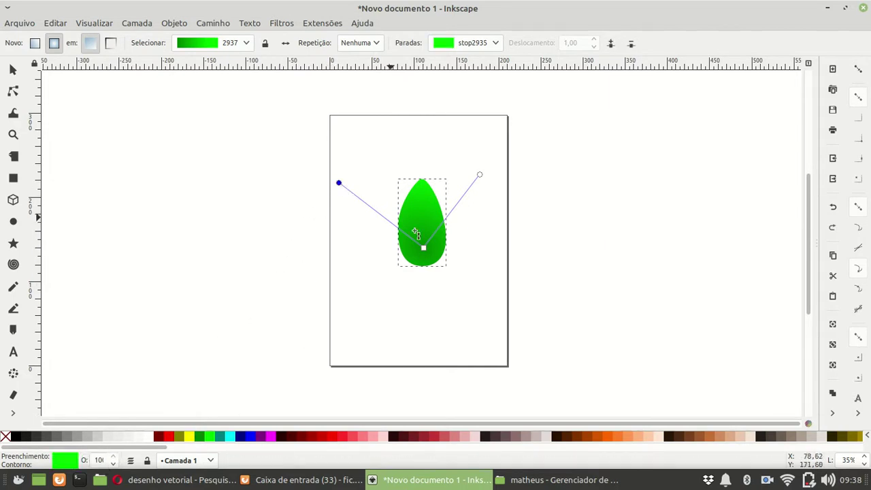
Adjust the gradient's two radius handles so they reach diagonally upward to matching heights on both sides of the leaf
drag(338, 183, 357, 177)
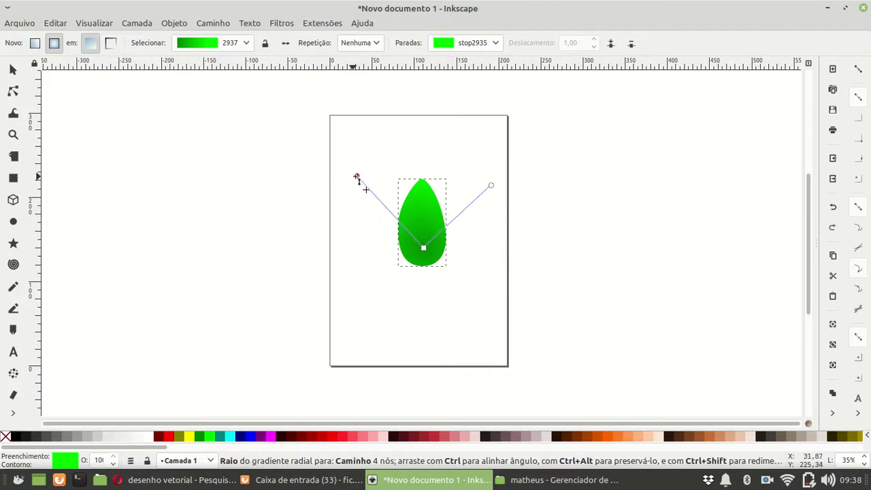
drag(491, 186, 488, 176)
click(564, 236)
click(13, 70)
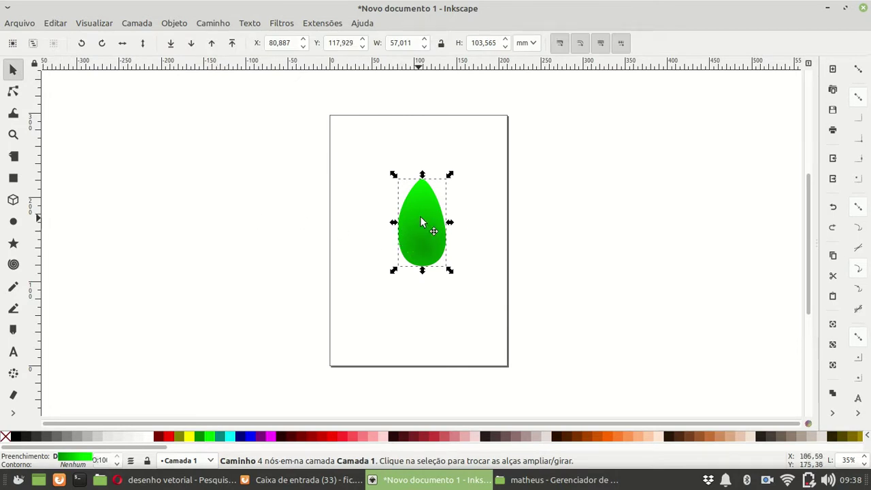
Move the leaf to the upper part of the page and shrink it to about 60% of its size
drag(419, 225, 396, 181)
drag(370, 230, 387, 227)
click(343, 208)
click(407, 190)
Duplicate the leaf, place the copy below it at the page's left edge, and rotate it so its tip points left
key(ctrl+d)
drag(407, 170, 345, 218)
click(345, 218)
drag(363, 188, 321, 197)
Duplicate the left leaf, place the copy on the opposite side, and rotate it so its tip points right and slightly upward
key(ctrl+d)
drag(357, 221, 453, 217)
click(481, 197)
click(448, 229)
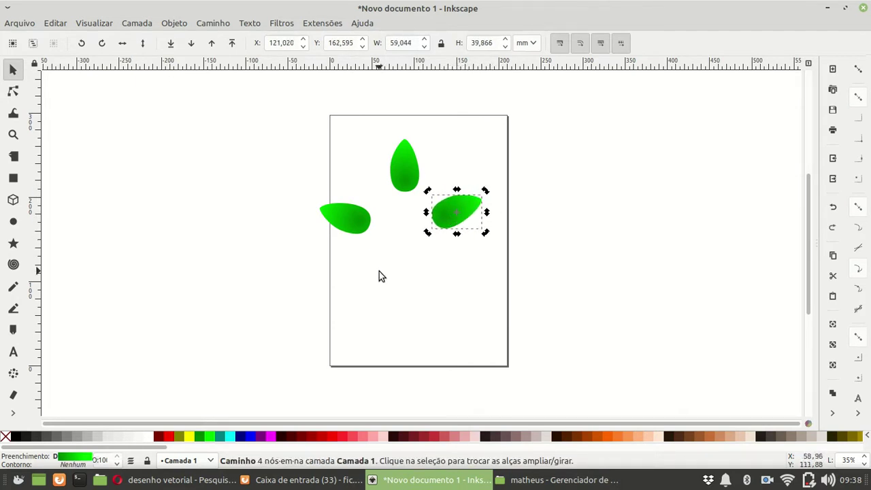
click(380, 275)
Draw an ellipse about 109 × 91 mm over the inner ends of the three leaves and fill it with dark green
click(13, 221)
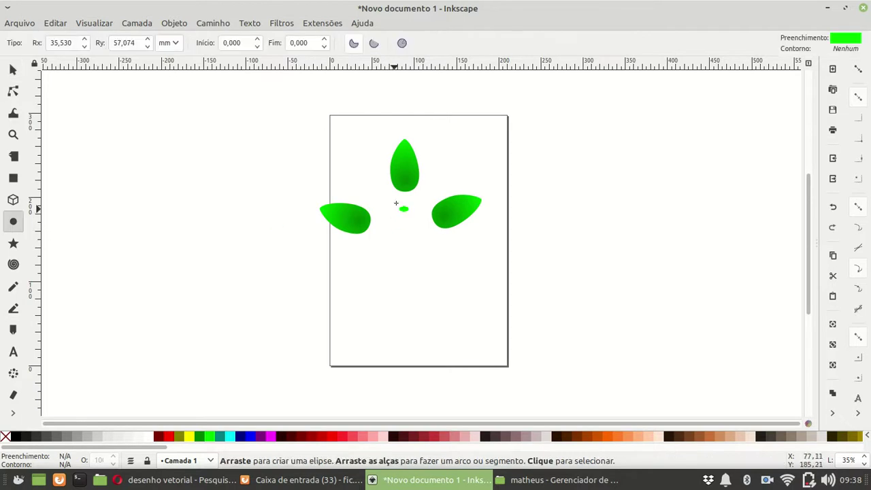
drag(359, 181, 451, 258)
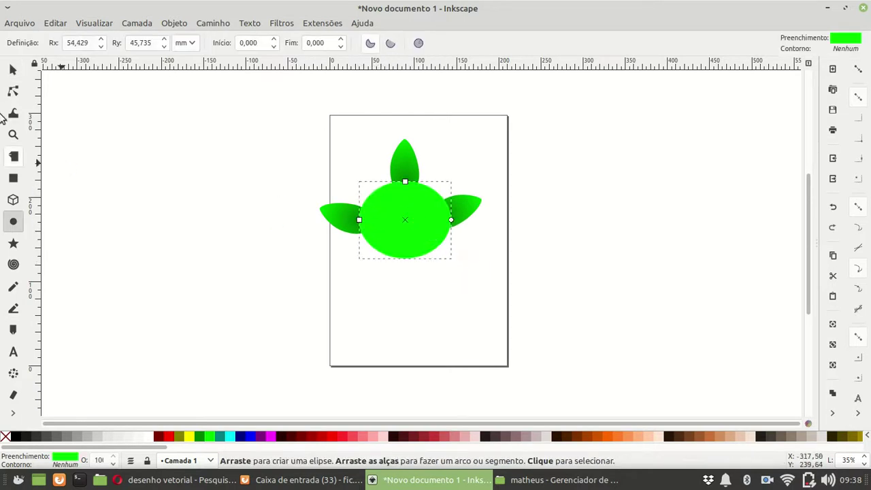
click(13, 69)
click(423, 218)
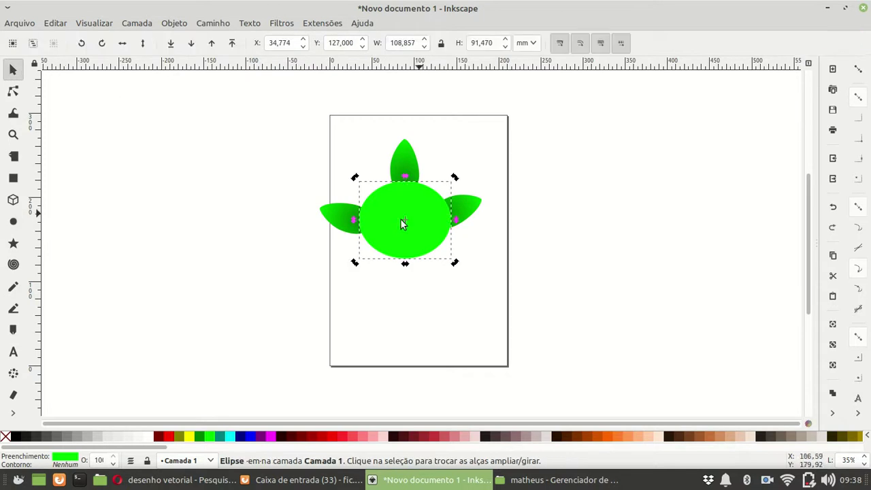
click(197, 437)
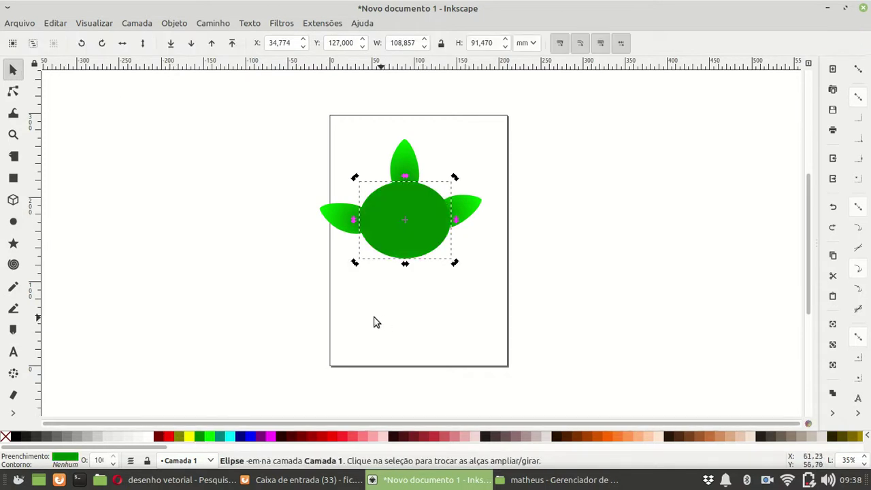
click(334, 318)
Select the left leaf as the Spray tool's source and set the spray width to 17
click(334, 217)
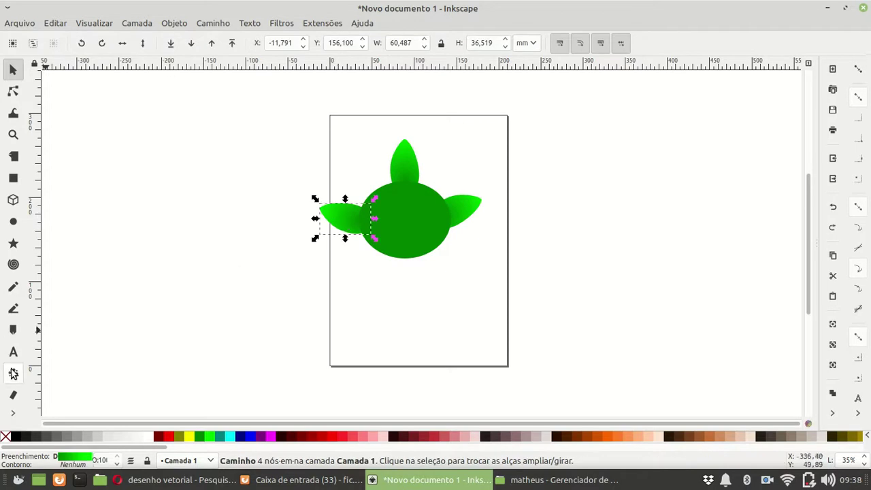
click(12, 374)
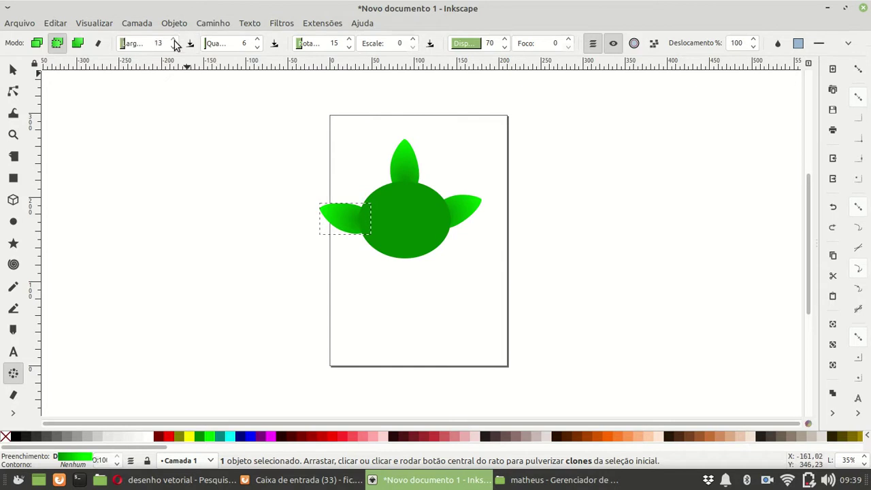
scroll(175, 44, up, 2)
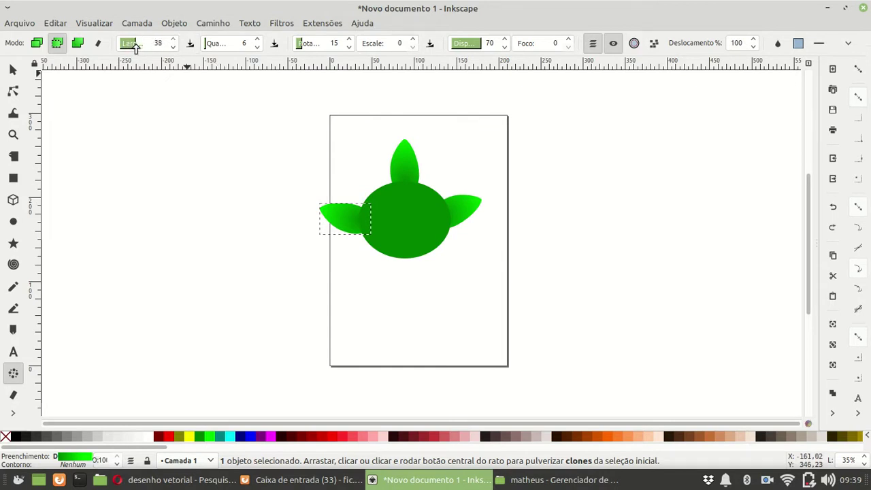
click(12, 378)
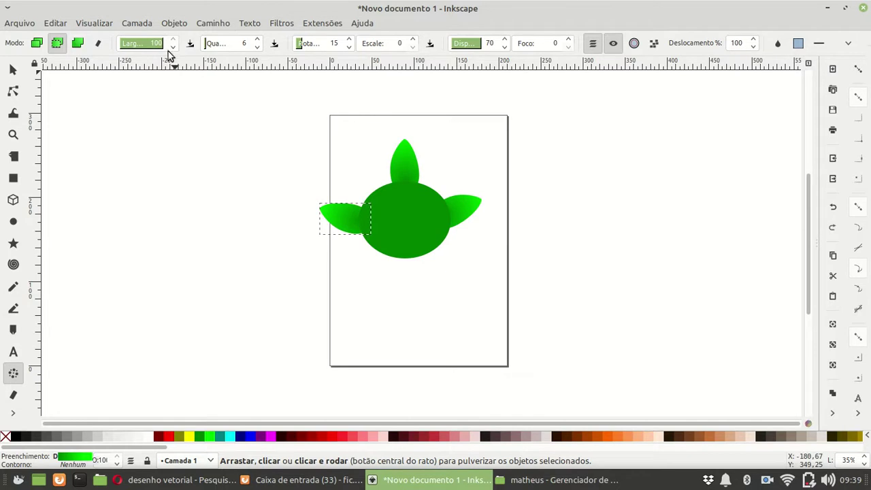
click(13, 70)
click(14, 373)
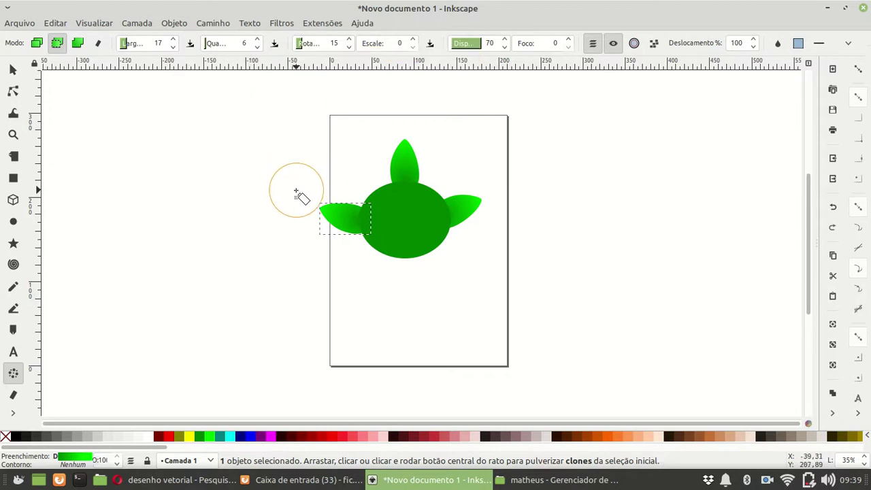
click(13, 69)
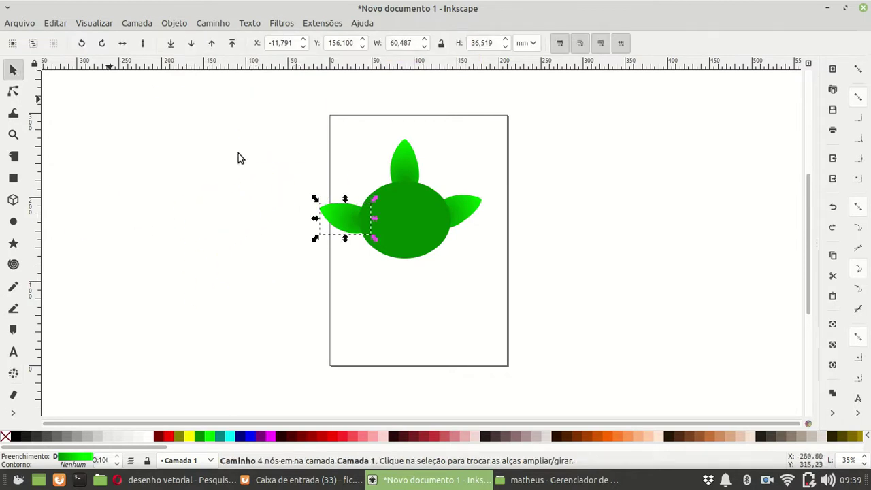
click(13, 373)
Spray test clones of the left leaf in the empty area left of the page and undo them
click(160, 194)
mouse_move(187, 176)
mouse_down()
mouse_move(221, 144)
mouse_move(175, 181)
mouse_move(212, 190)
mouse_move(213, 148)
mouse_move(240, 148)
mouse_move(221, 134)
mouse_up()
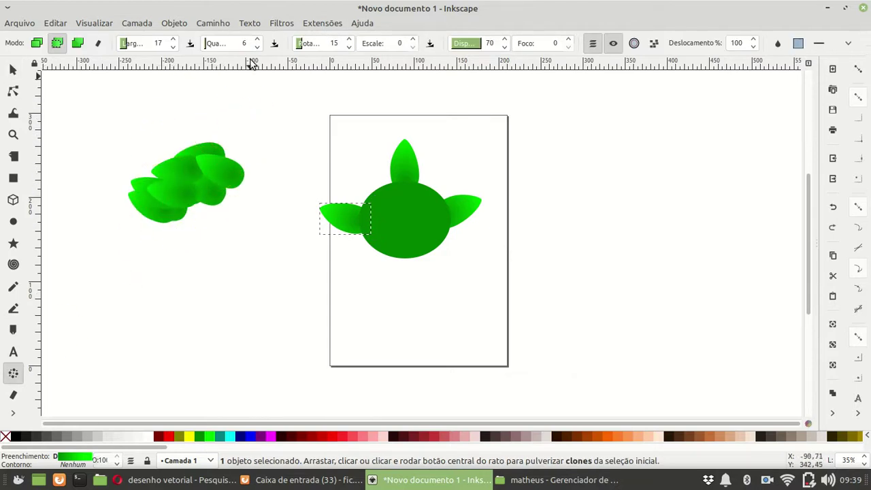
key(ctrl+z)
key(ctrl+z)
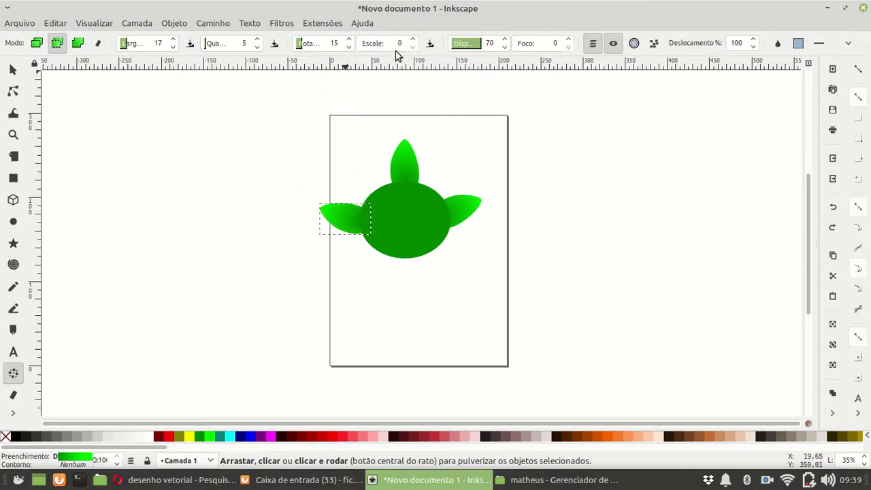
Set the spray amount to 5 and the scale variation to 2, testing with a stroke beside the page that is undone
click(414, 39)
mouse_move(227, 179)
mouse_down()
mouse_move(249, 187)
mouse_move(265, 160)
mouse_move(292, 166)
mouse_move(286, 183)
mouse_move(295, 187)
mouse_up()
key(ctrl+z)
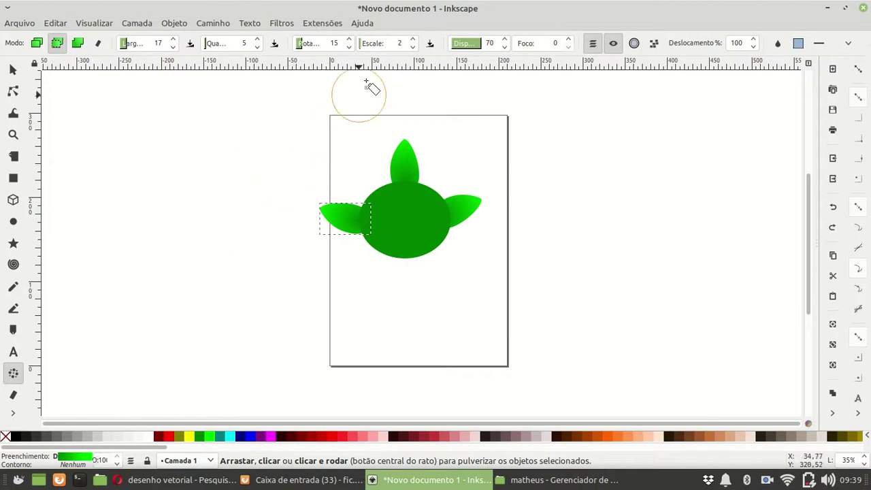
double_click(409, 48)
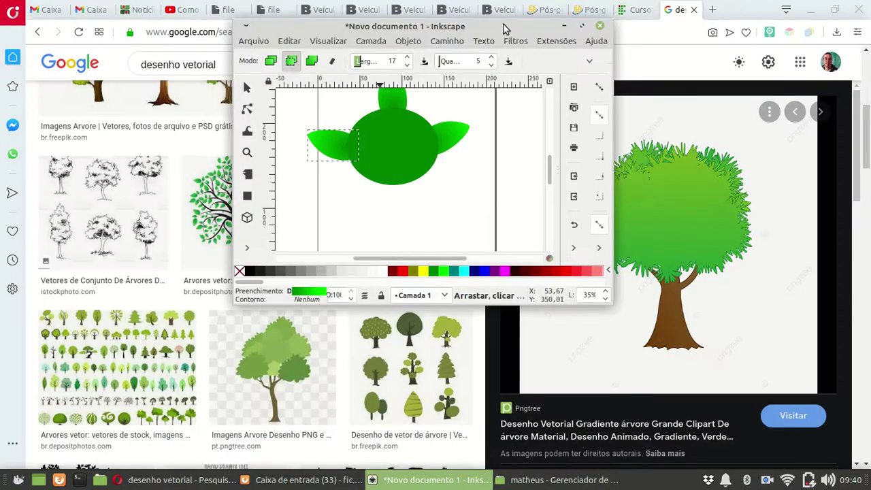
click(583, 25)
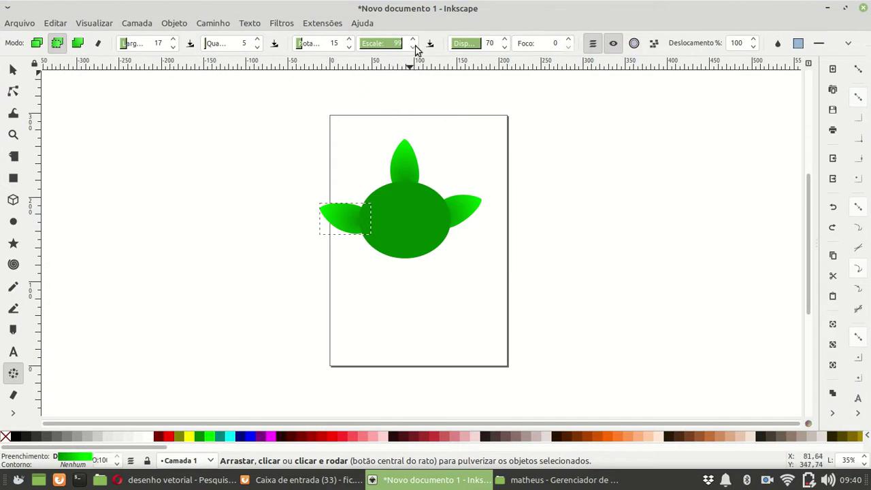
drag(372, 45, 357, 44)
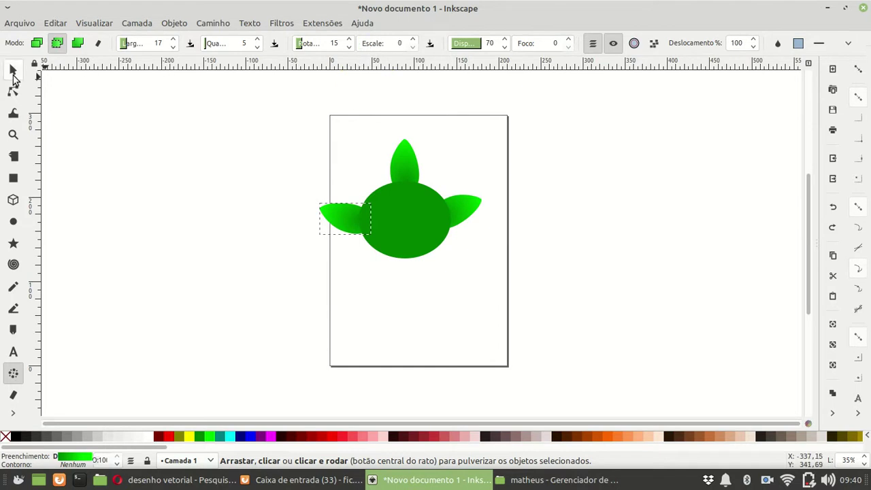
Try a spray stroke above the left leaf with the scale variation set to 13, and undo it
click(13, 70)
click(13, 373)
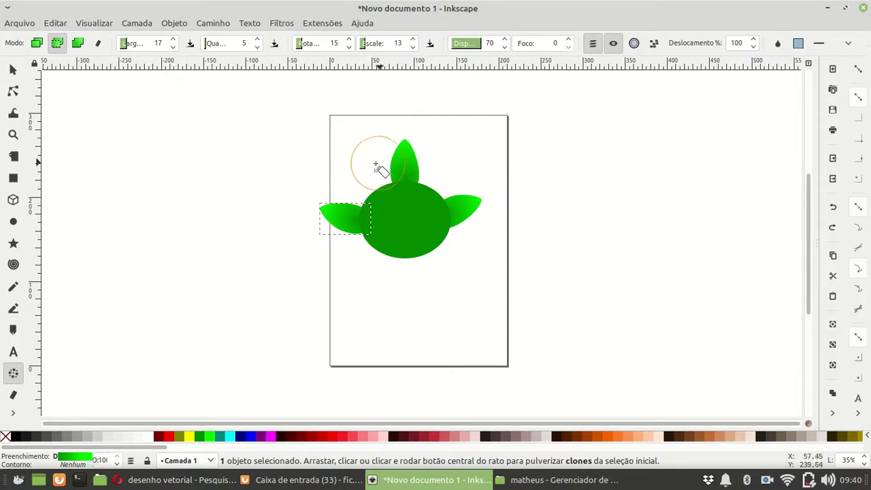
mouse_move(364, 181)
mouse_down()
mouse_move(335, 208)
mouse_move(332, 138)
mouse_move(353, 157)
mouse_move(344, 174)
mouse_move(364, 164)
mouse_move(346, 153)
mouse_move(317, 164)
mouse_up()
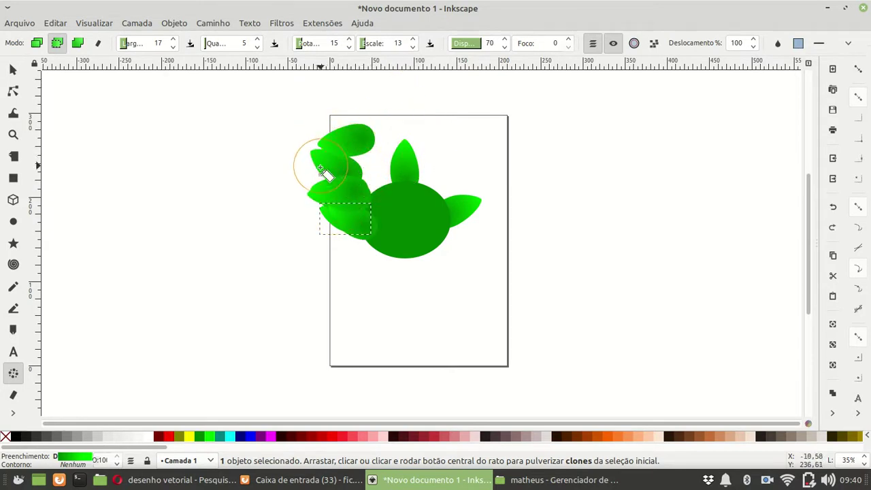
key(ctrl+z)
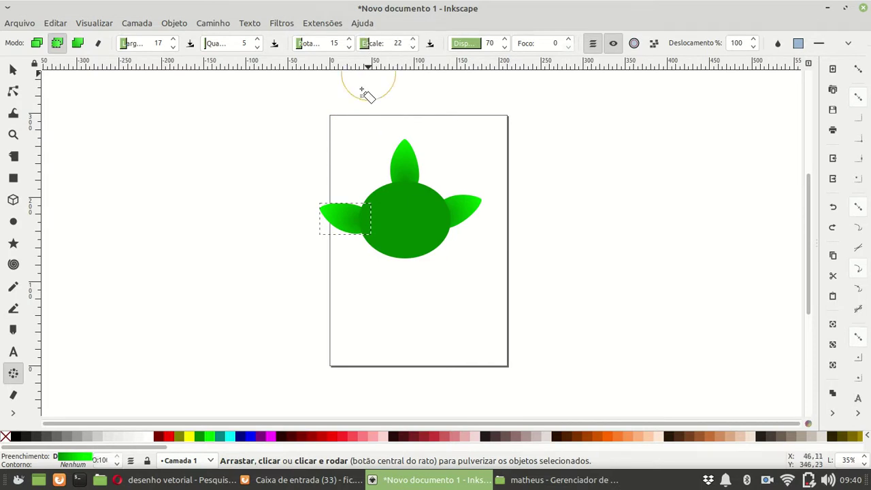
Set the spray's scale variation to 22 and spray clones of the leaf along the ellipse's left edge
mouse_move(302, 152)
mouse_down()
mouse_move(272, 174)
mouse_move(291, 149)
mouse_move(260, 136)
mouse_move(247, 152)
mouse_move(272, 159)
mouse_move(289, 179)
mouse_move(274, 181)
mouse_move(241, 158)
mouse_up()
key(ctrl+z)
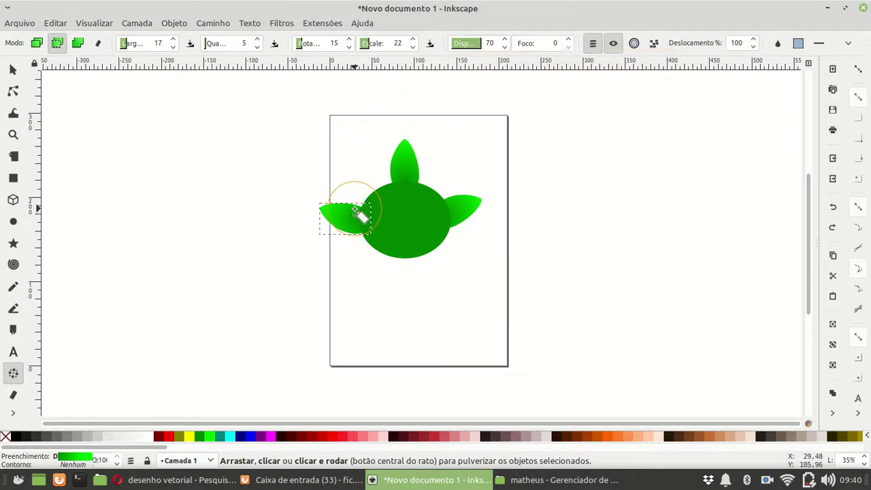
mouse_move(355, 213)
mouse_down()
mouse_move(361, 196)
mouse_move(348, 203)
mouse_move(361, 234)
mouse_up()
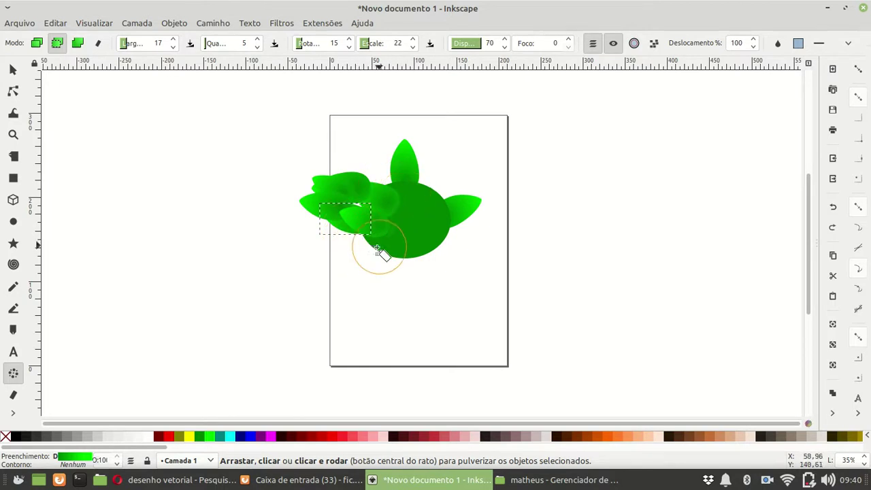
Finish spraying left-leaf clones at the ellipse's lower left, and spray clones of the right leaf along its right edge
click(362, 252)
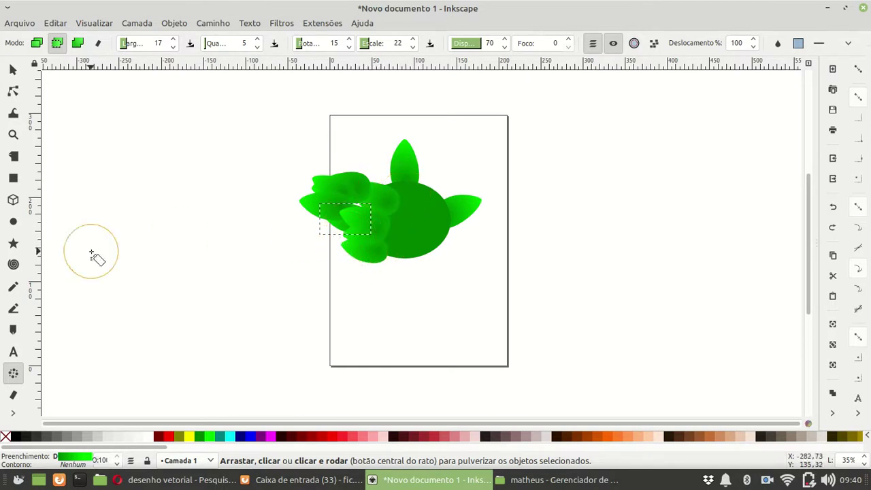
click(13, 69)
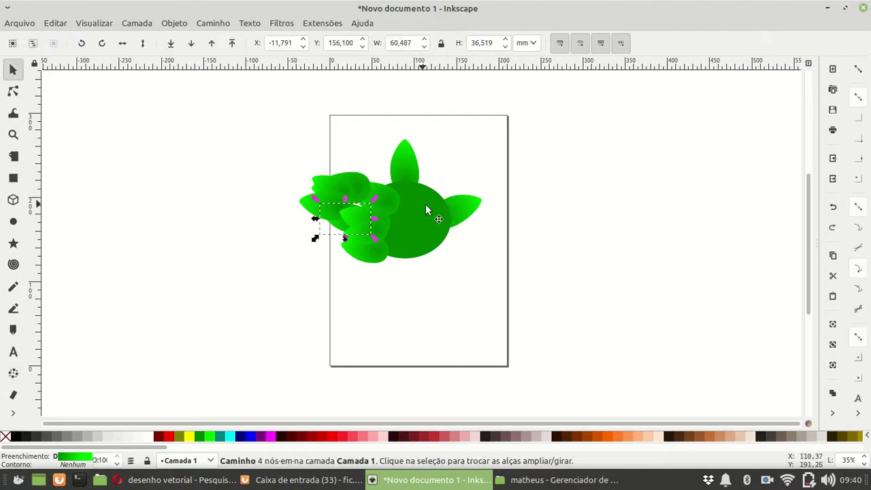
click(462, 207)
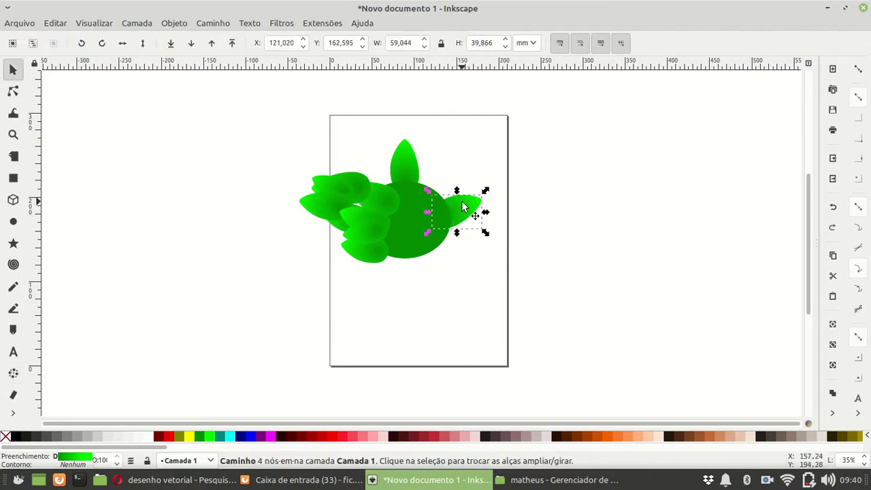
click(13, 373)
mouse_move(462, 238)
mouse_down()
mouse_move(458, 206)
mouse_move(452, 235)
mouse_move(444, 208)
mouse_move(451, 187)
mouse_move(450, 198)
mouse_move(434, 202)
mouse_move(357, 204)
mouse_move(401, 187)
mouse_move(461, 197)
mouse_up()
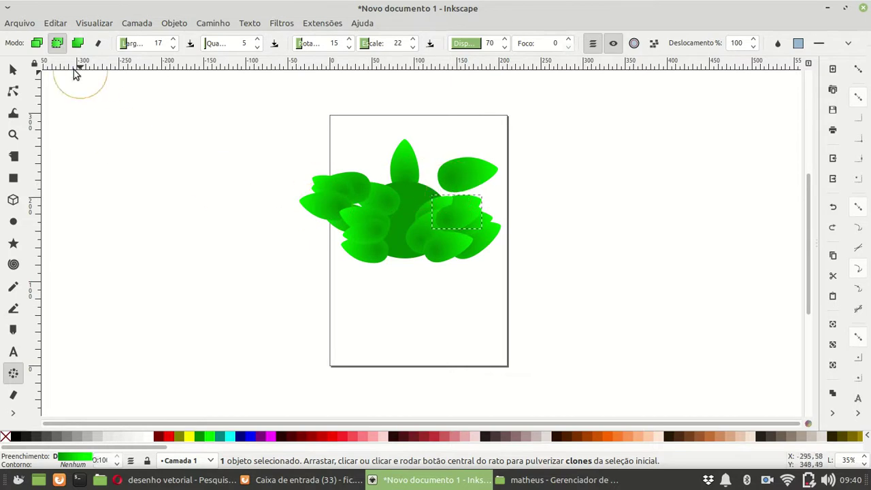
Delete the stray leaf clone floating above the right leaf
click(13, 70)
click(474, 181)
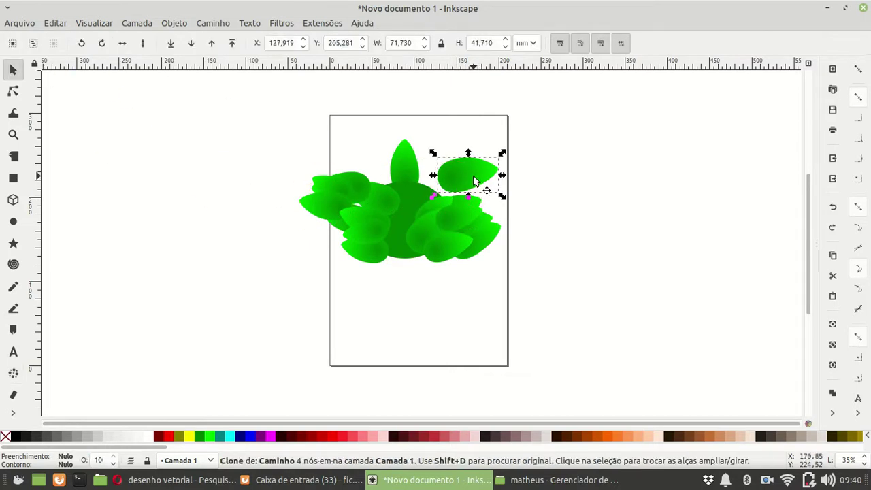
key(Delete)
Spray clones of the upright top leaf along the ellipse's upper edge, from right to left
click(400, 174)
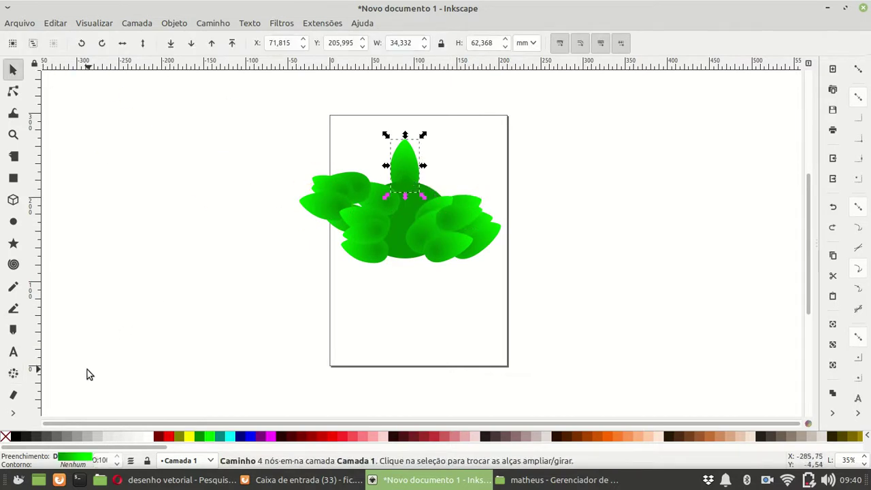
click(13, 373)
click(443, 189)
mouse_move(443, 189)
mouse_down()
mouse_move(384, 178)
mouse_move(371, 153)
mouse_up()
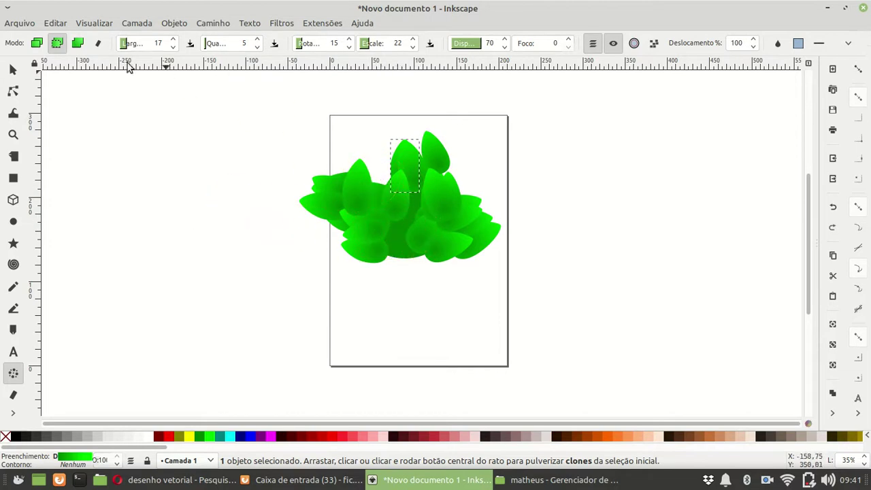
Delete the upright clone overlapping the left leaves and reposition the clones on either side of the top leaf
click(12, 69)
click(360, 188)
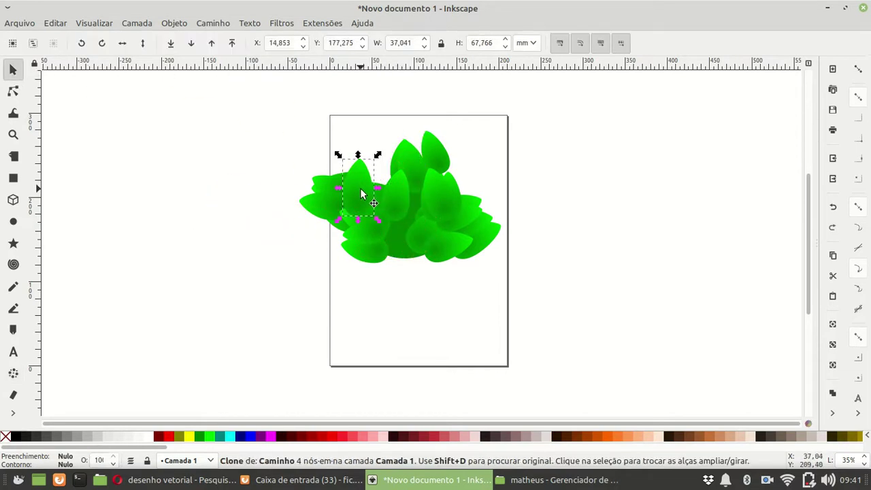
key(Escape)
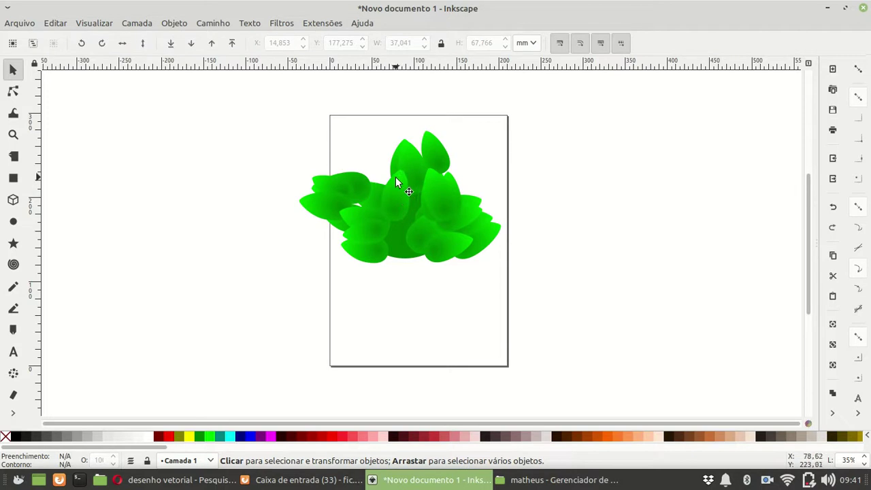
click(397, 179)
mouse_move(400, 182)
mouse_down()
mouse_move(389, 148)
mouse_move(387, 164)
mouse_up()
click(394, 182)
drag(440, 152, 440, 187)
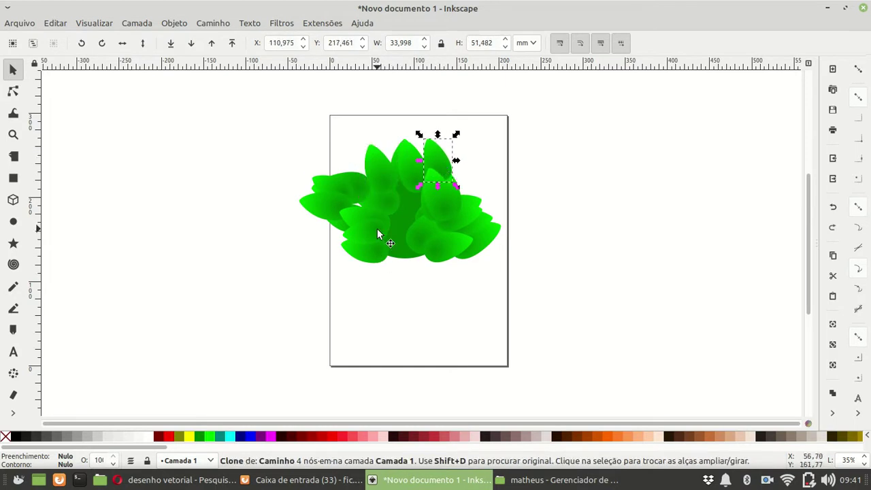
Move the two lower-left clones inward over the ellipse and rearrange the leaves at its top centre
drag(377, 230, 394, 221)
drag(380, 255, 392, 253)
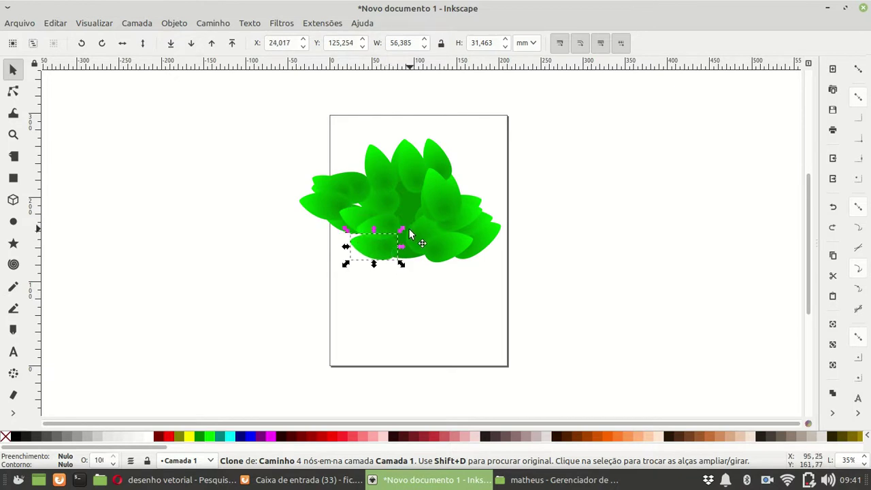
click(408, 227)
click(409, 187)
click(405, 150)
drag(414, 140, 419, 142)
Adjust the positions of the lower-right and central clones and shift the leftmost leaf slightly inward
click(476, 308)
mouse_move(439, 257)
mouse_down()
mouse_move(419, 261)
mouse_move(470, 246)
mouse_up()
mouse_move(413, 231)
mouse_down()
mouse_move(405, 236)
mouse_move(402, 228)
mouse_up()
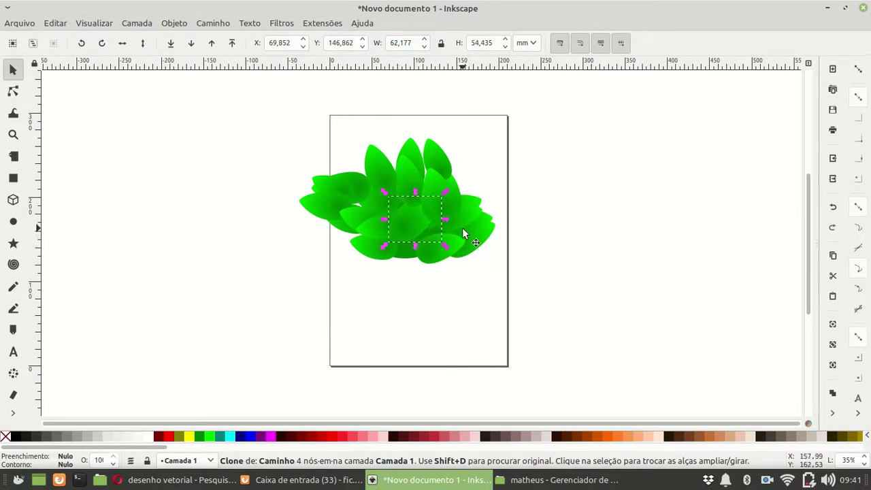
click(303, 272)
drag(335, 202, 344, 206)
click(309, 261)
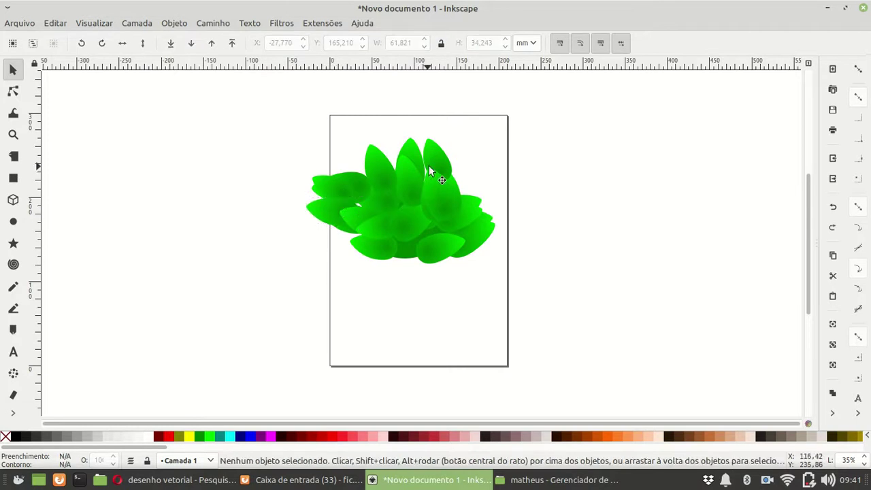
Move the right leaf up to about X 116, Y 172 mm, and reposition and rotate the lower-right clone to lie flatter
click(470, 223)
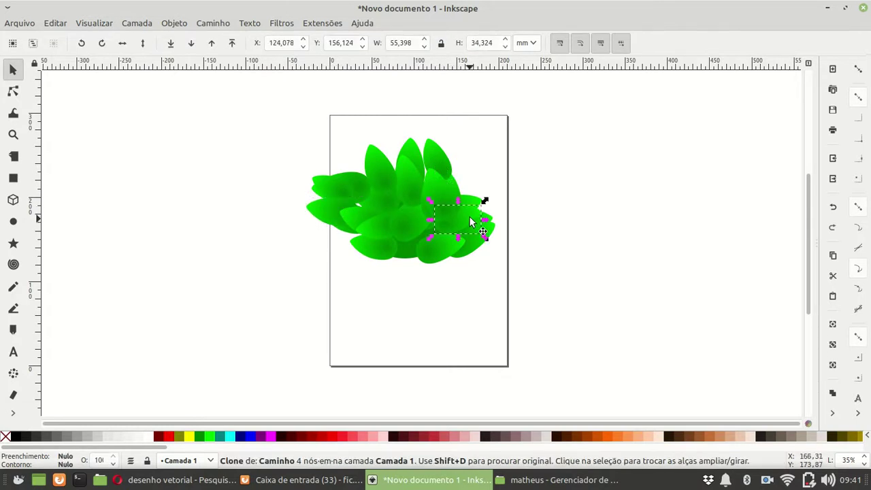
drag(467, 196, 463, 184)
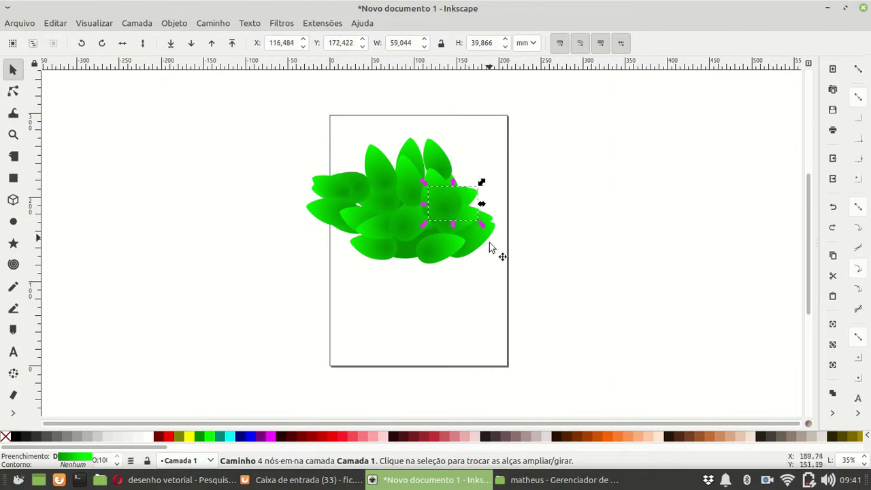
click(478, 245)
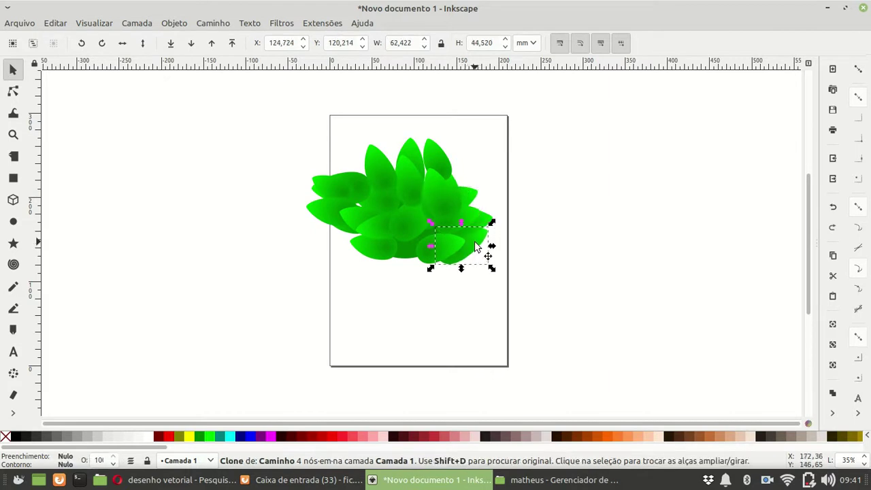
click(475, 246)
drag(496, 271, 488, 274)
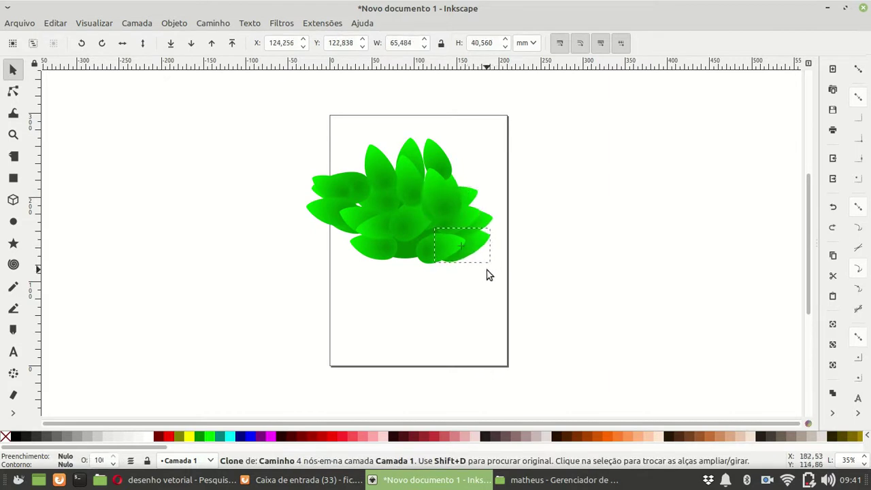
click(476, 290)
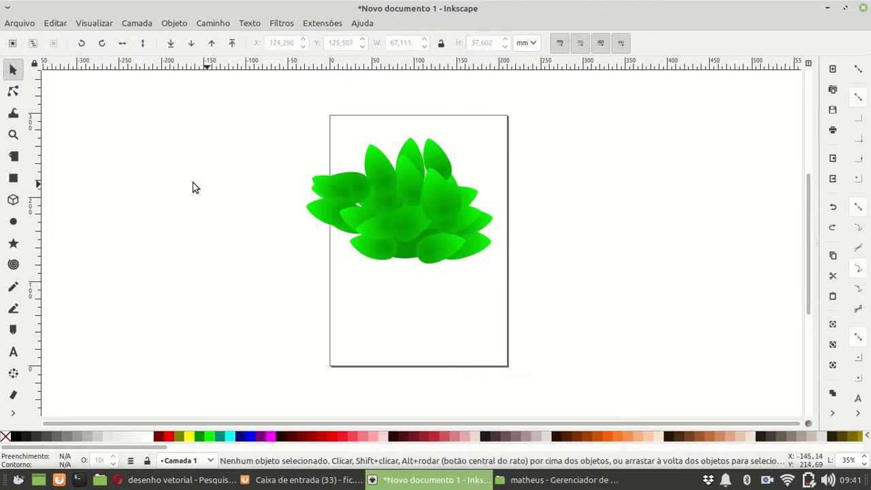
Select the ellipse together with all the leaves and clones and group them
click(405, 246)
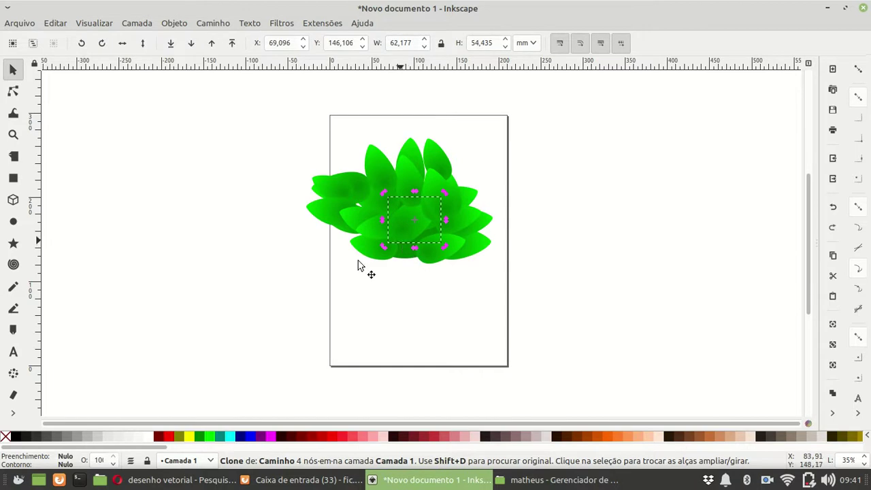
click(239, 184)
drag(227, 109, 552, 298)
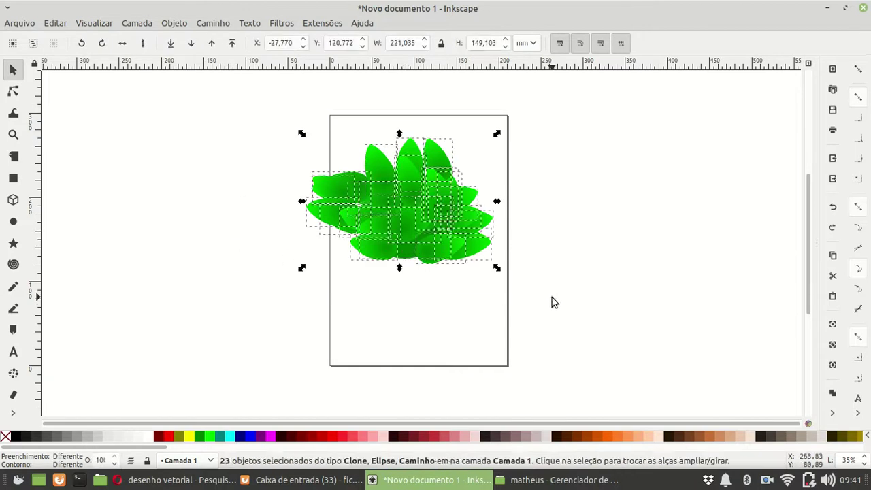
right_click(390, 207)
click(450, 483)
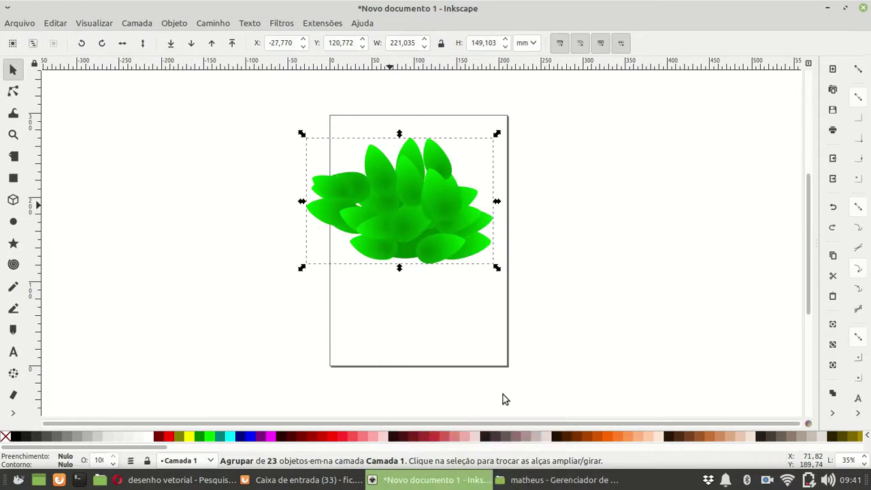
Move the leaf group to about X -72, Y 96 mm, and place a duplicate above it at about X -22, Y 154 mm
drag(416, 236, 379, 258)
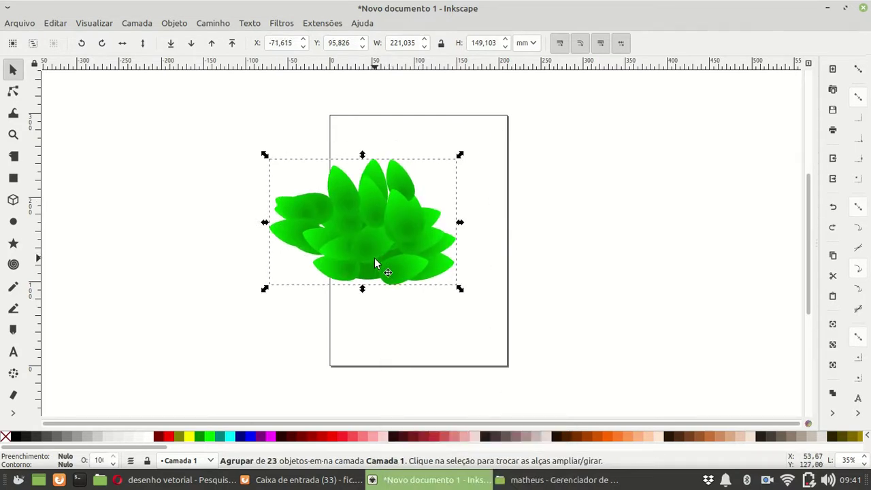
right_click(377, 257)
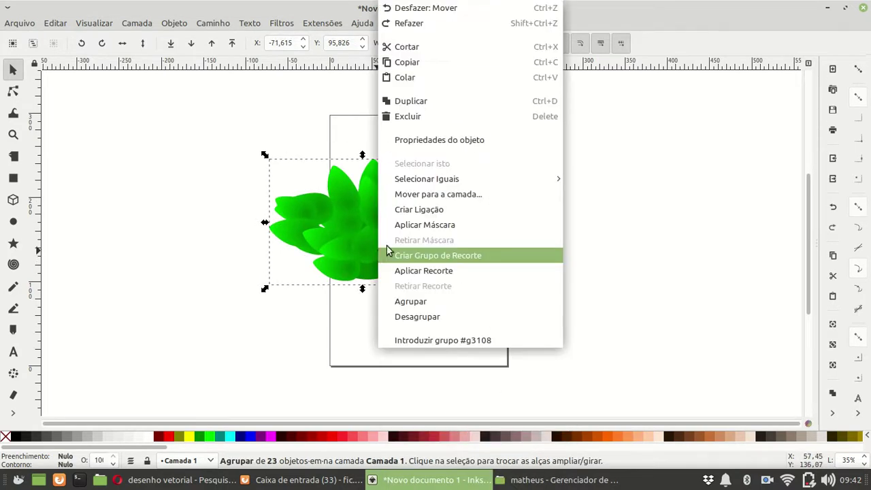
click(388, 100)
drag(424, 190, 445, 160)
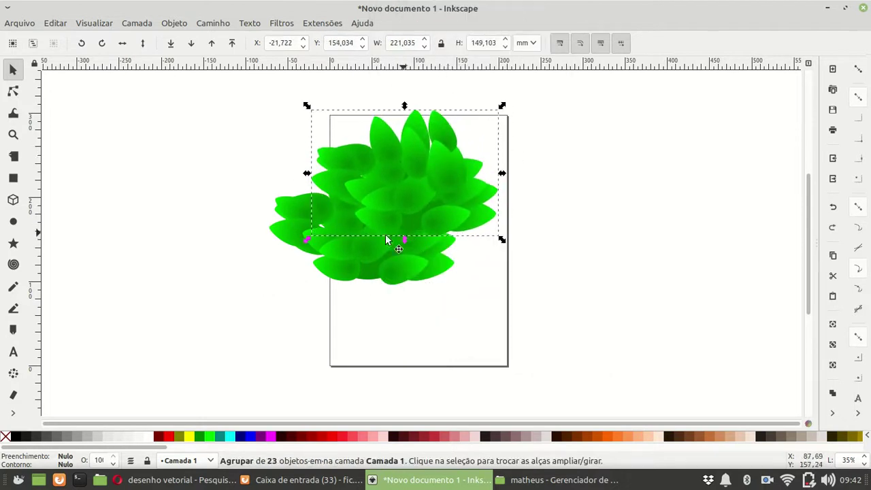
Duplicate the leaf group three more times, placing the copies at the crown's right side, lower right and upper right
right_click(440, 194)
click(480, 247)
drag(454, 202, 537, 252)
right_click(486, 219)
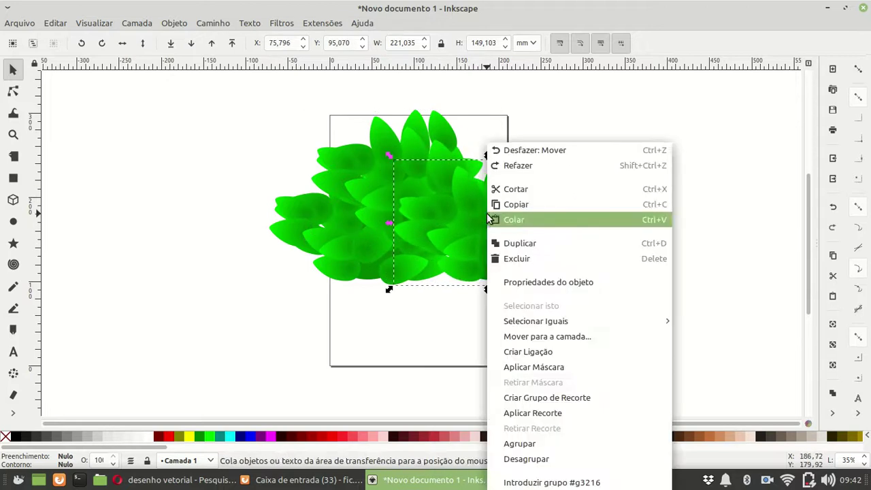
click(530, 244)
drag(531, 246, 540, 276)
key(ctrl+z)
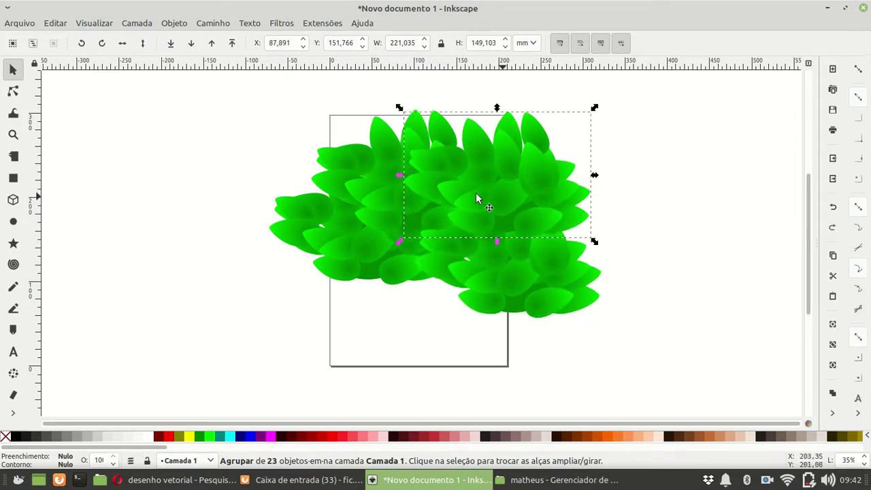
Flip the upper-right leaf group horizontally and shift it to about X 95, Y 149 mm
click(122, 45)
drag(573, 170, 373, 161)
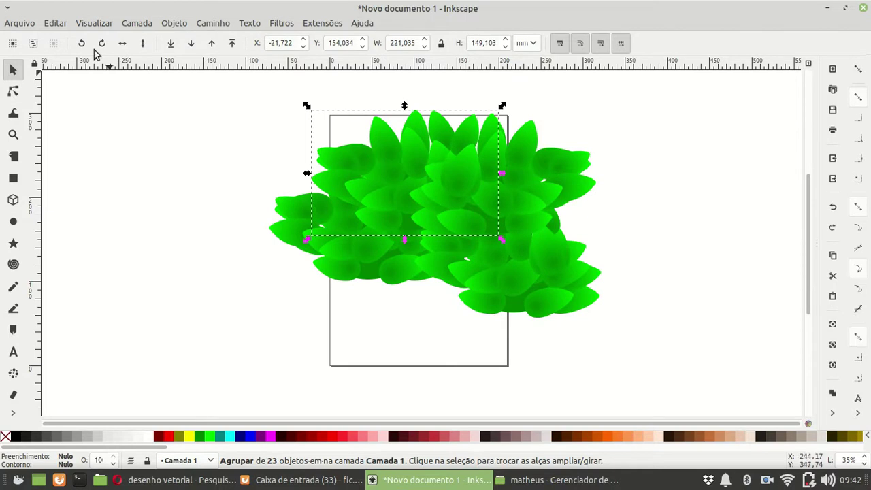
Flip the upper-left leaf group vertically and move it to the bottom of the crown, at about X 71, Y -33 mm
click(142, 43)
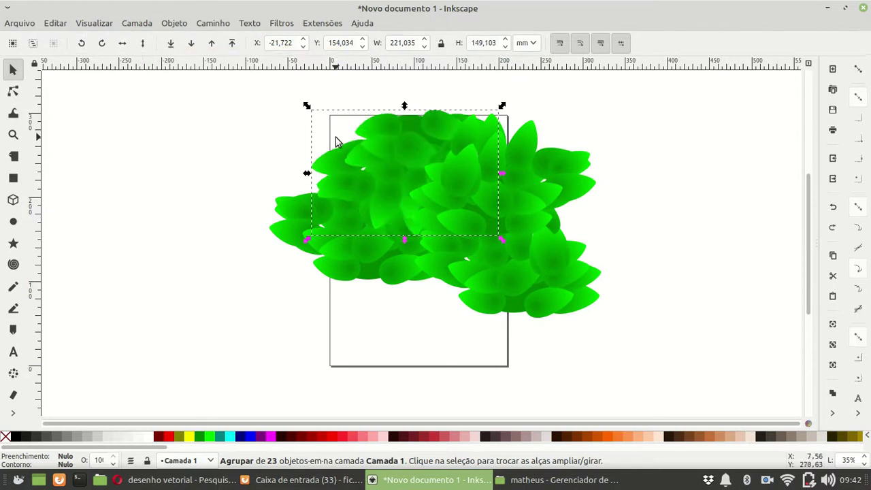
click(142, 43)
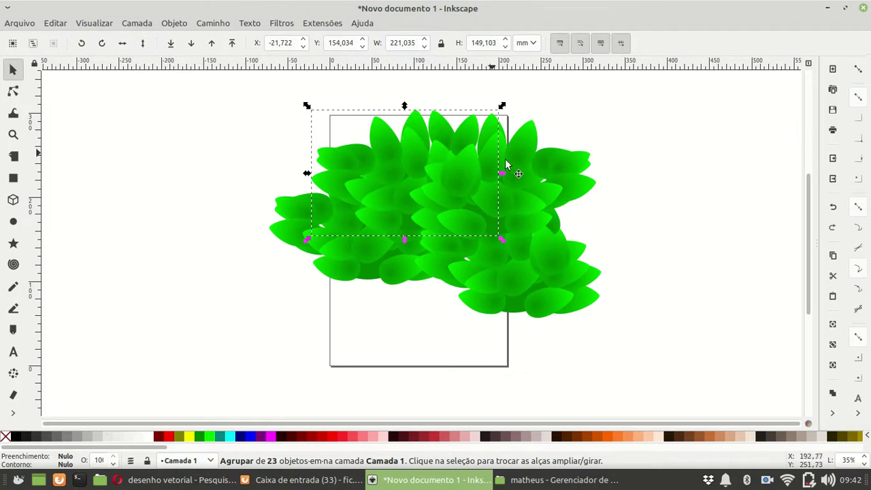
click(142, 43)
drag(381, 163, 479, 315)
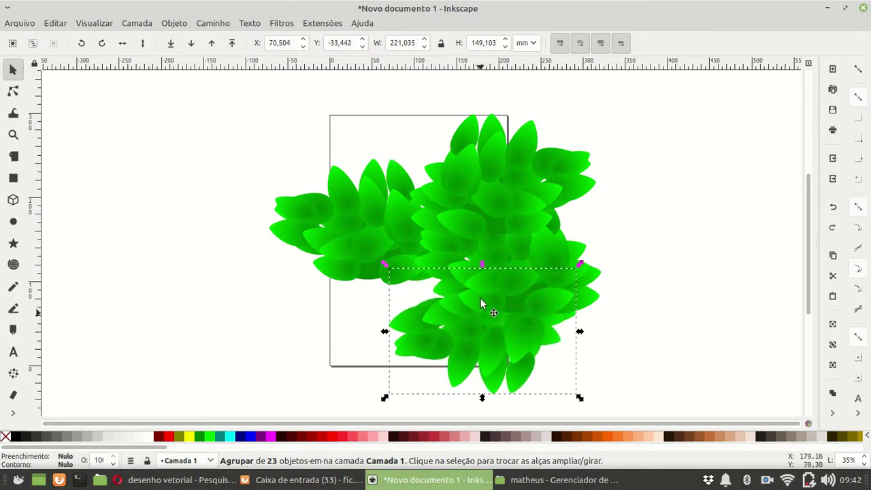
Duplicate the left leaf group twice, placing one copy below it and one above it at about X -41, Y 180 mm
click(371, 251)
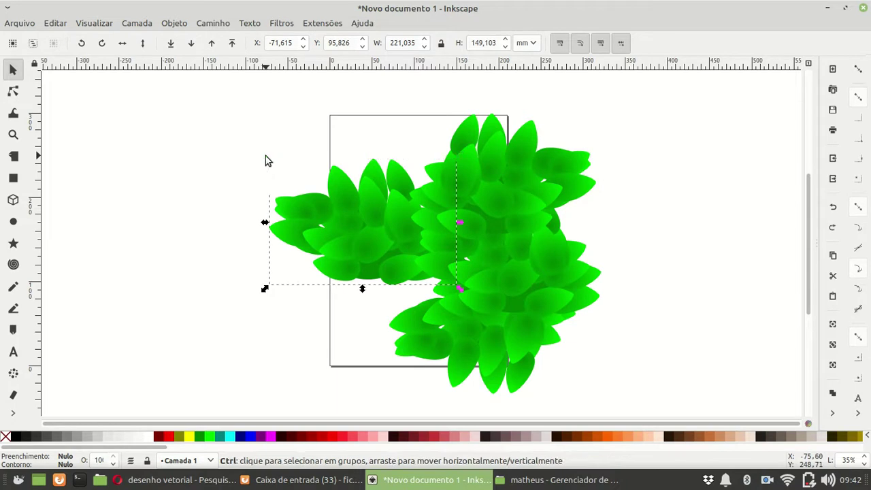
drag(343, 250, 332, 282)
key(ctrl+z)
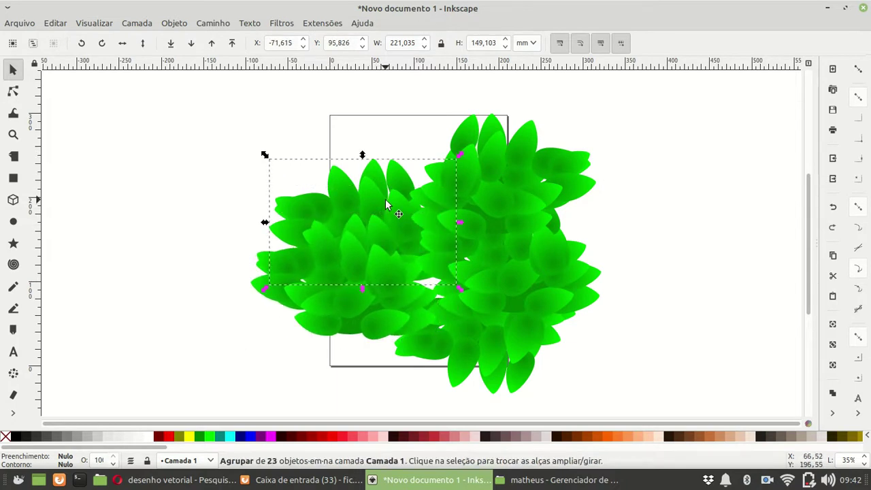
drag(385, 204, 413, 127)
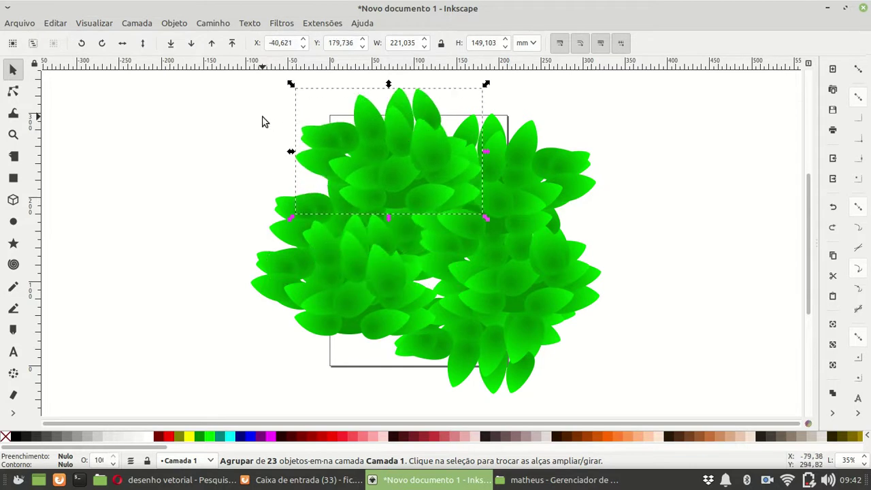
Scale down the top leaf group and the lower-right leaf group, and shift both leftward within the crown
drag(291, 84, 334, 117)
drag(398, 169, 381, 152)
click(517, 304)
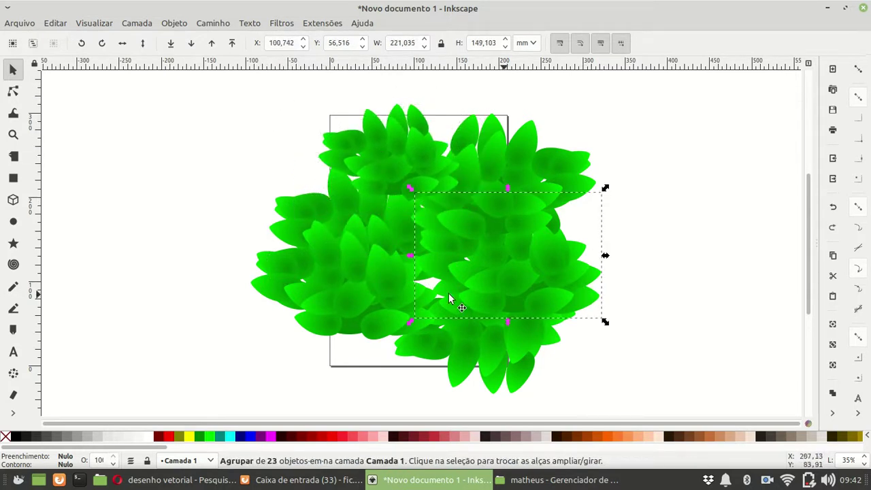
drag(413, 321, 439, 310)
drag(526, 262, 502, 276)
click(514, 201)
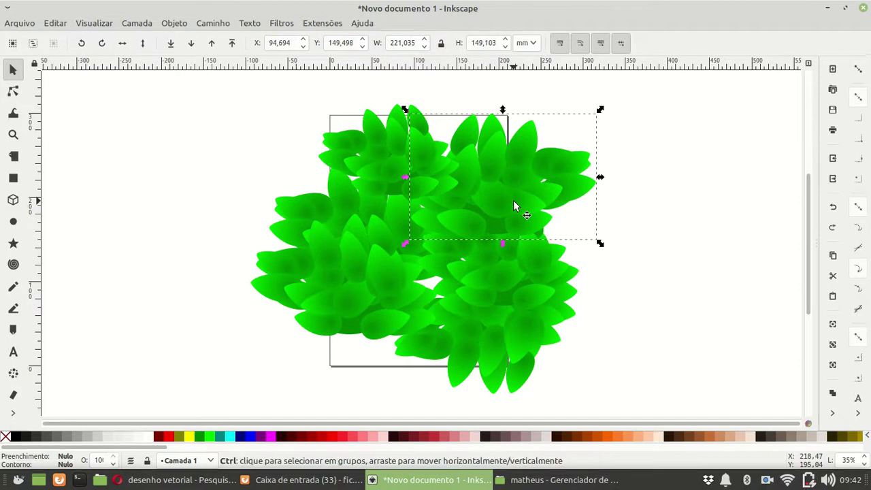
Place a copy of the upper-right leaf group at about X 185, Y 71 mm, and shift the small central group to about X 90, Y 55 mm
drag(514, 202, 600, 257)
click(760, 348)
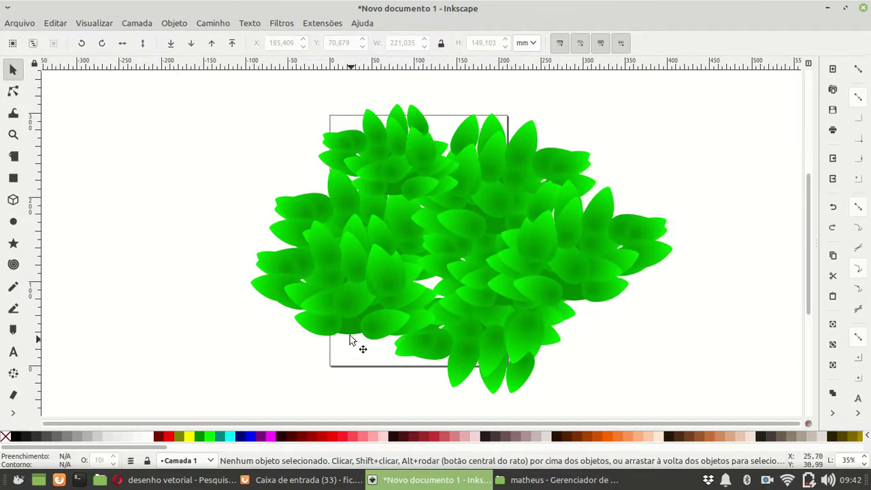
scroll(690, 276, down, 1)
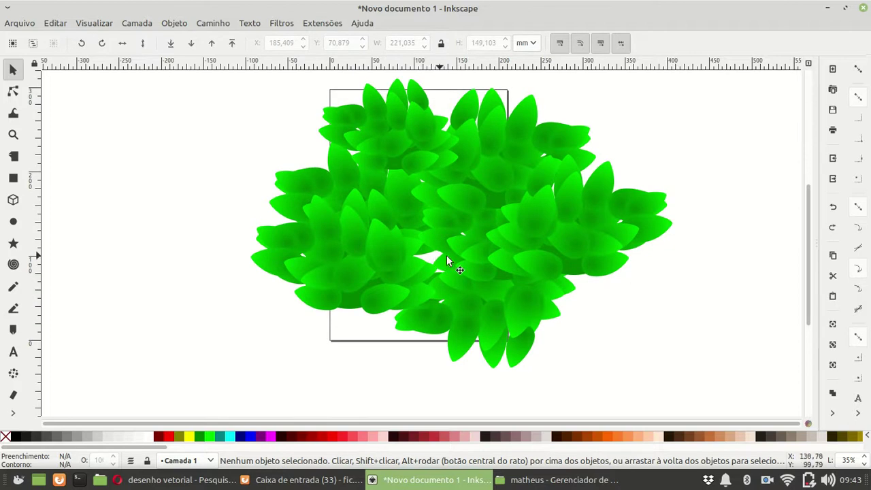
click(548, 149)
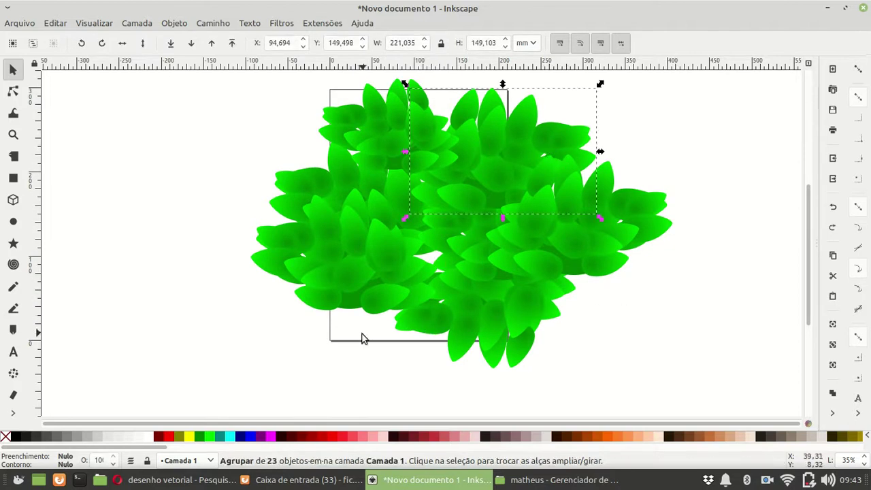
key(Escape)
mouse_move(427, 251)
mouse_down()
mouse_move(433, 263)
mouse_move(416, 262)
mouse_up()
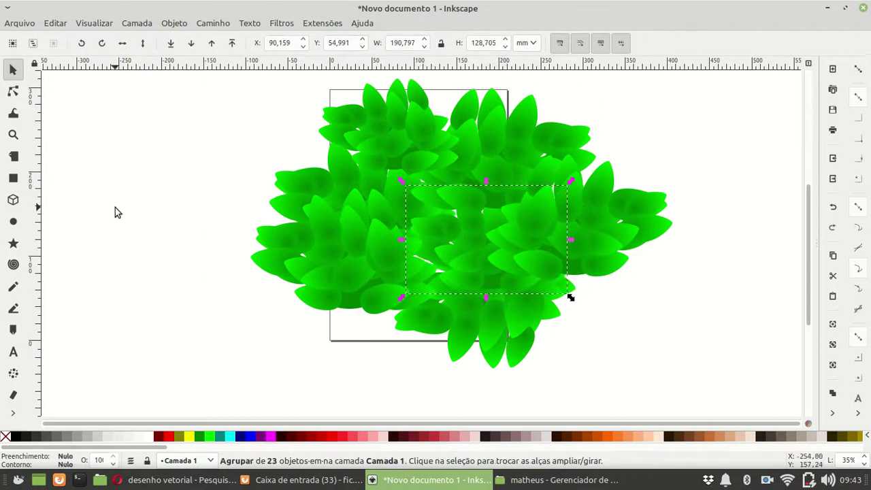
key(Escape)
scroll(174, 282, down, 1)
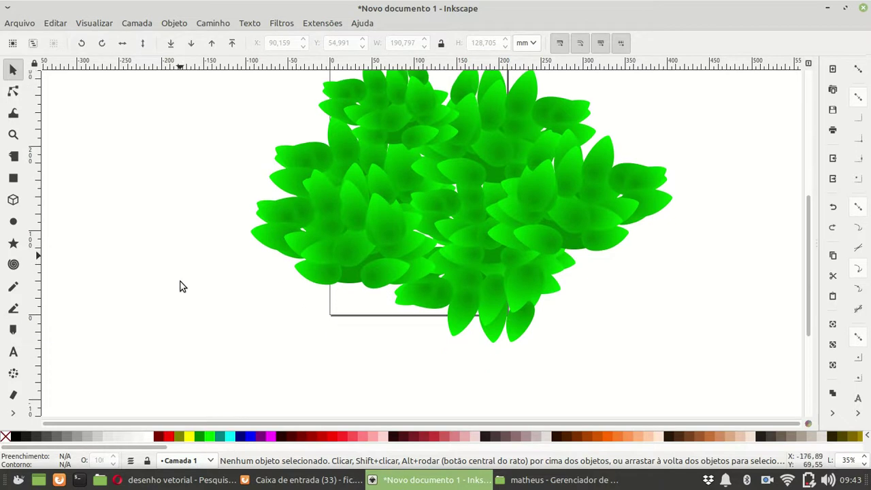
Rotate the lower-left leaf group slightly counterclockwise and shift it to about X -87, Y 18 mm
click(268, 238)
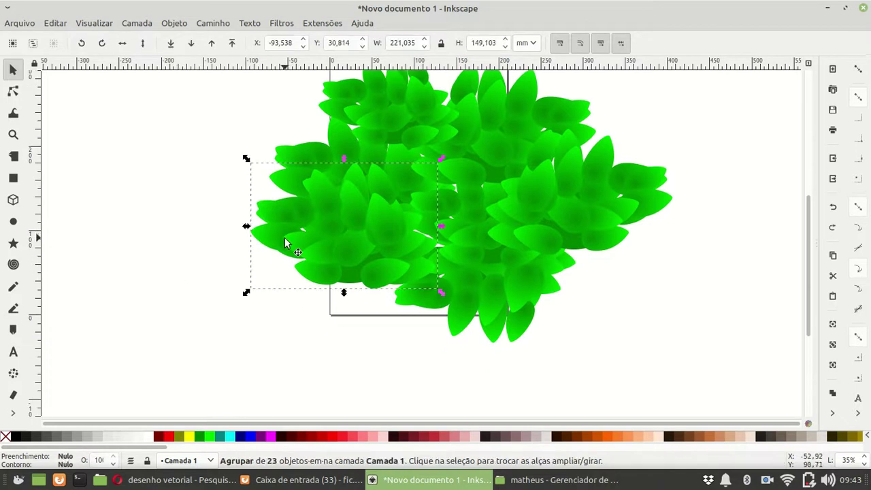
click(286, 244)
drag(439, 156, 425, 142)
drag(357, 230, 361, 241)
click(701, 338)
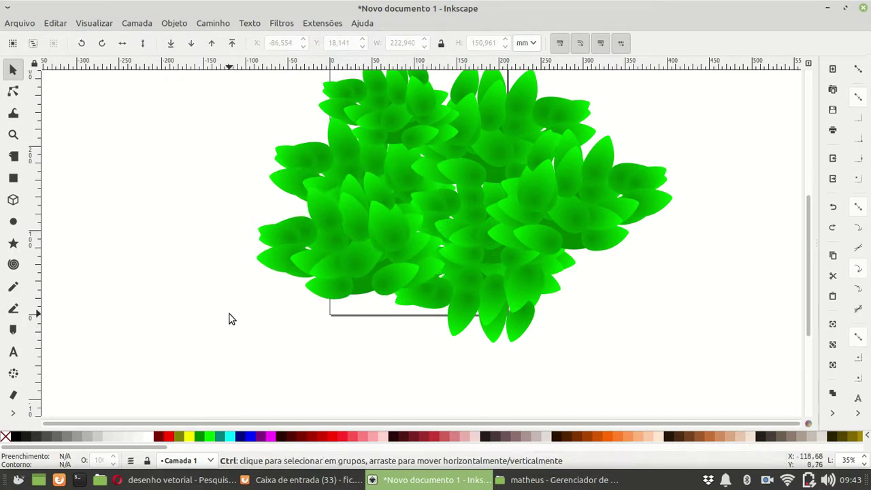
Group all the leaf groups of the crown into one object
scroll(230, 317, down, 1)
drag(168, 107, 628, 352)
click(591, 291)
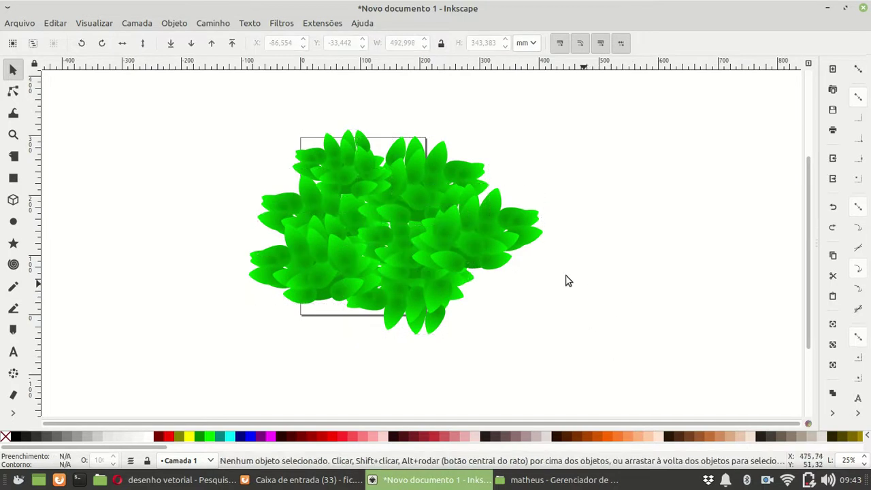
drag(179, 121, 572, 349)
right_click(408, 255)
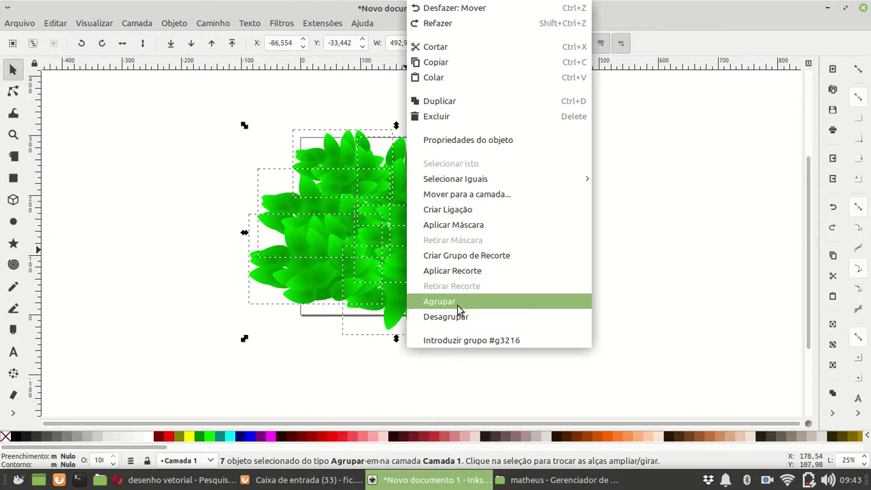
click(458, 305)
click(596, 265)
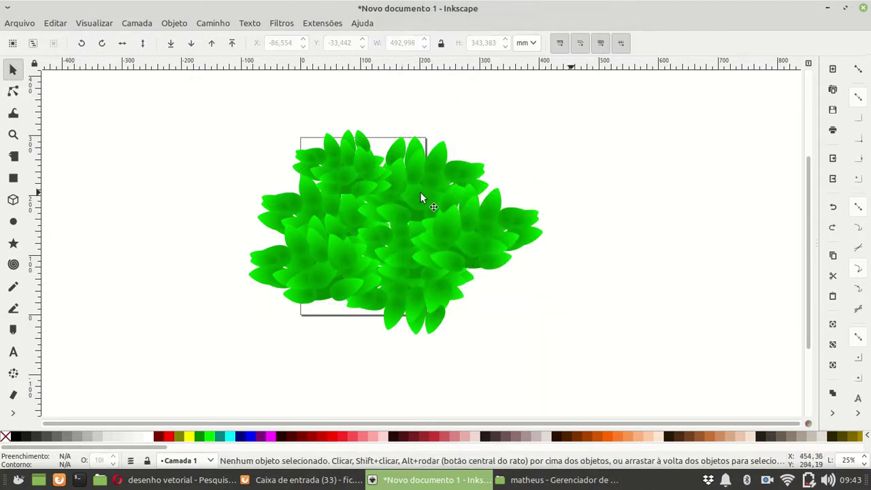
Set the Pencil tool's smoothing to 25 for freehand drawing
click(13, 286)
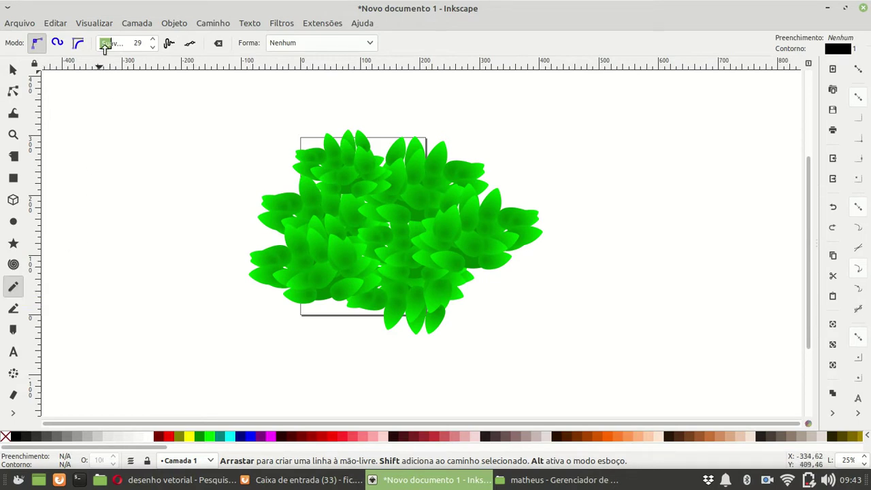
click(153, 48)
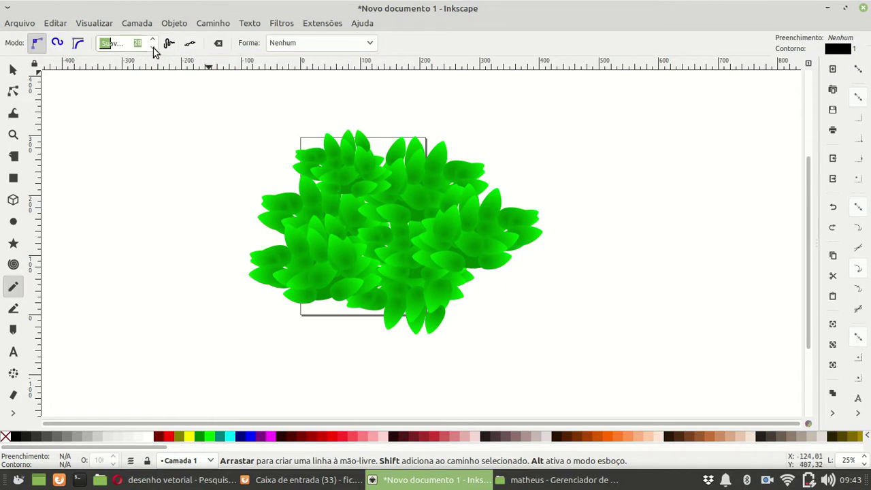
click(141, 78)
click(139, 44)
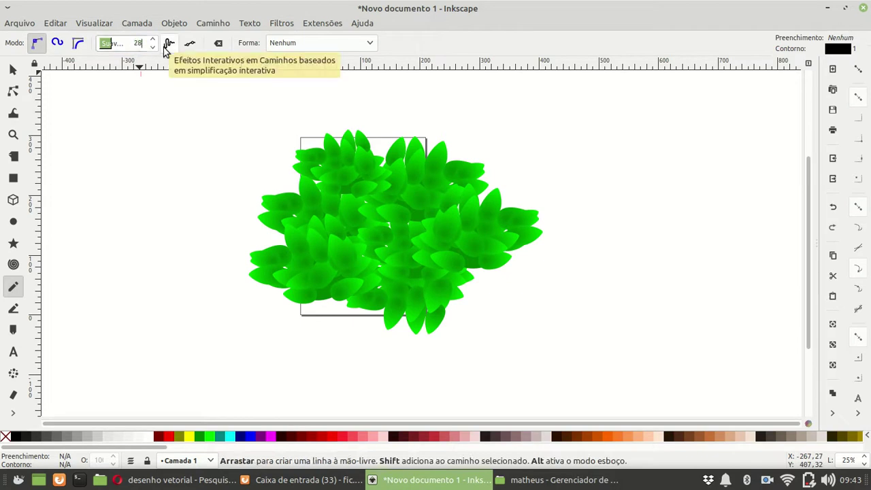
key(BackSpace)
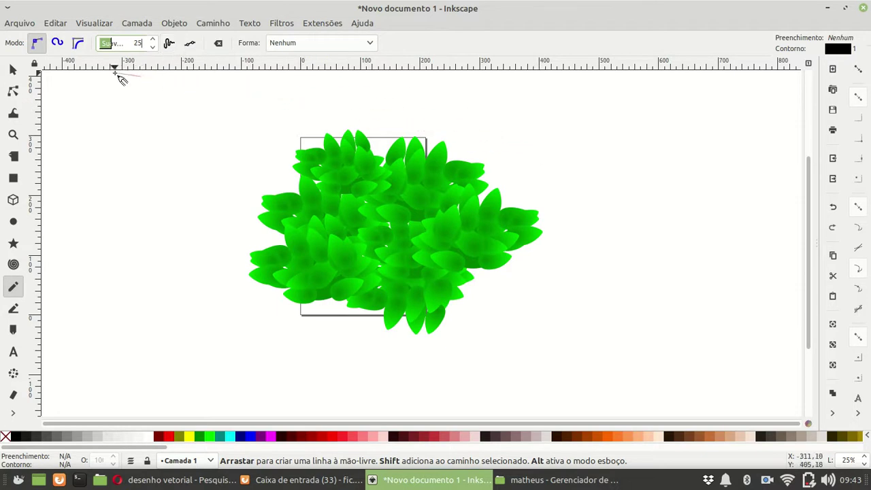
key(Escape)
key(Escape)
key(BackSpace)
text(5)
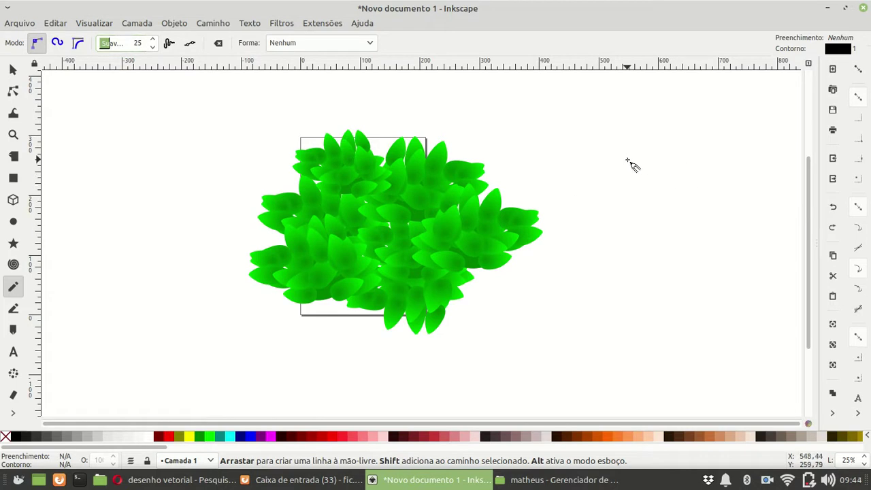
Draw a closed freehand trunk shape about 107 × 216 mm to the right of the crown and fill it with olive (#808000)
mouse_move(621, 144)
mouse_down()
mouse_move(616, 196)
mouse_move(587, 269)
mouse_up()
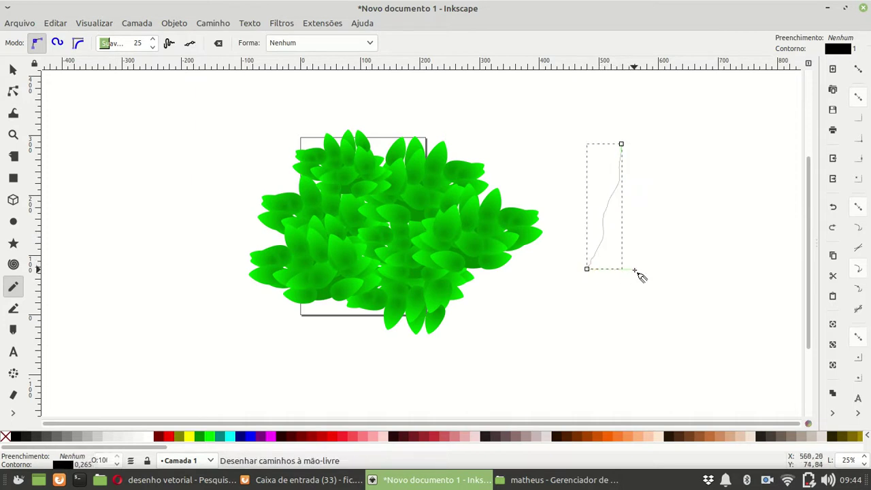
mouse_move(648, 270)
mouse_down()
mouse_move(622, 245)
mouse_move(632, 222)
mouse_move(624, 178)
mouse_move(632, 148)
mouse_move(622, 145)
mouse_up()
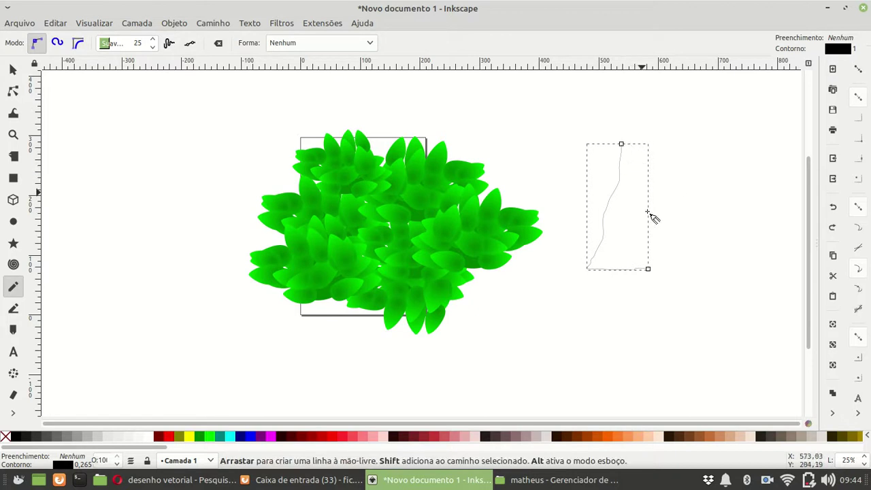
mouse_move(647, 270)
mouse_down()
mouse_move(654, 251)
mouse_move(635, 201)
mouse_move(642, 165)
mouse_move(622, 144)
mouse_up()
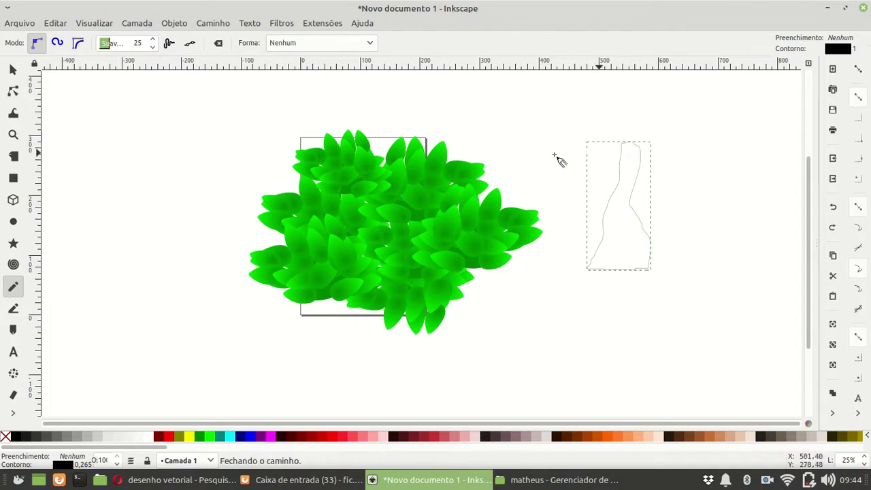
click(14, 71)
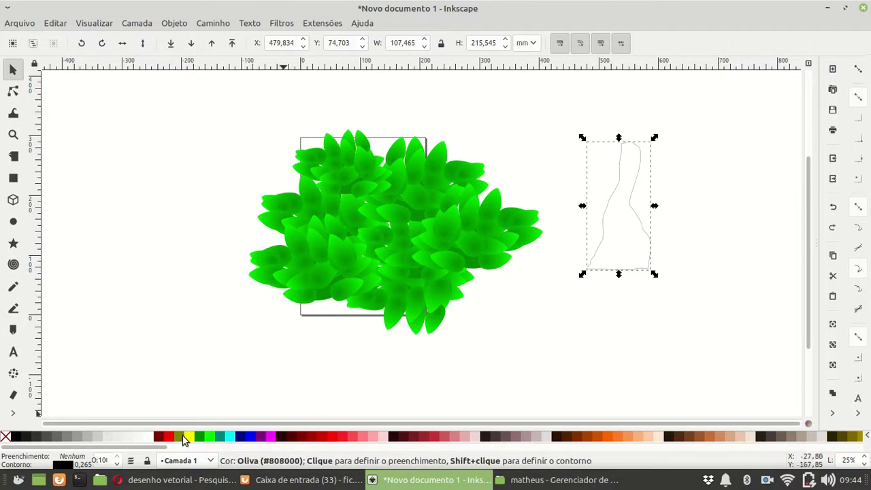
click(183, 439)
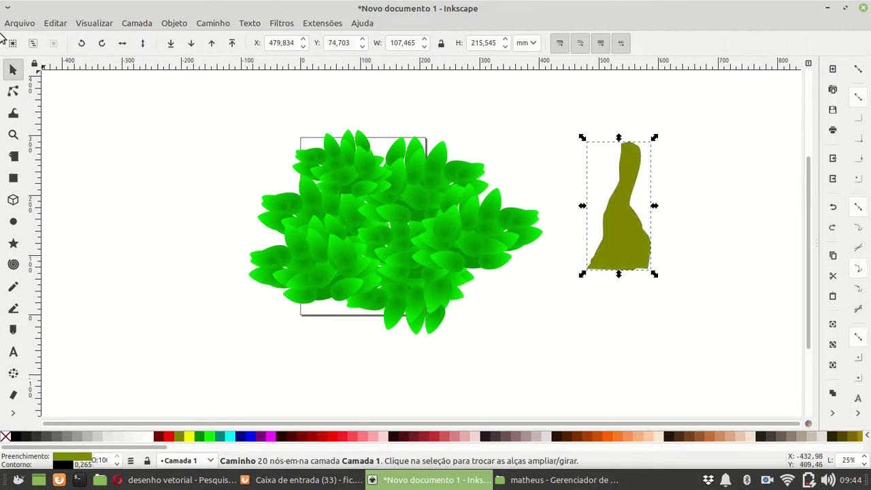
Enlarge the trunk to about 169 × 340 mm and place it to the right of the crown at about X 503, Y -85 mm
drag(605, 259, 599, 317)
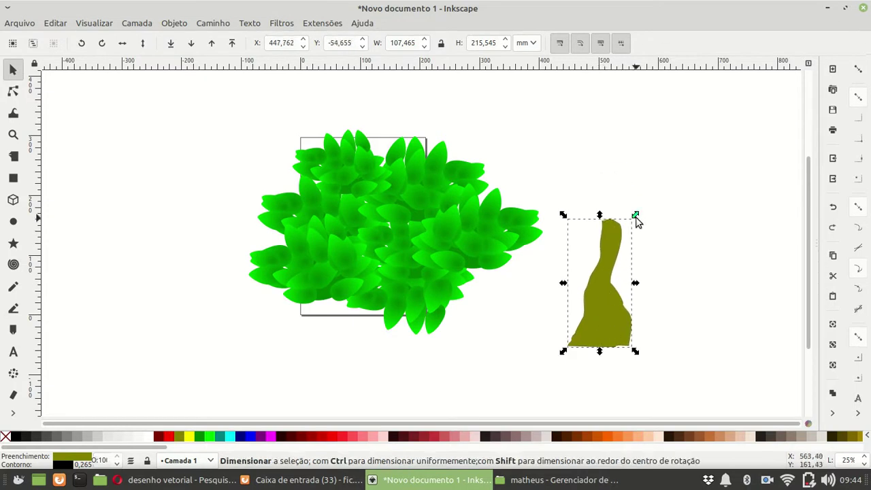
drag(637, 218, 690, 173)
drag(626, 190, 377, 274)
drag(374, 296, 674, 139)
drag(675, 170, 668, 199)
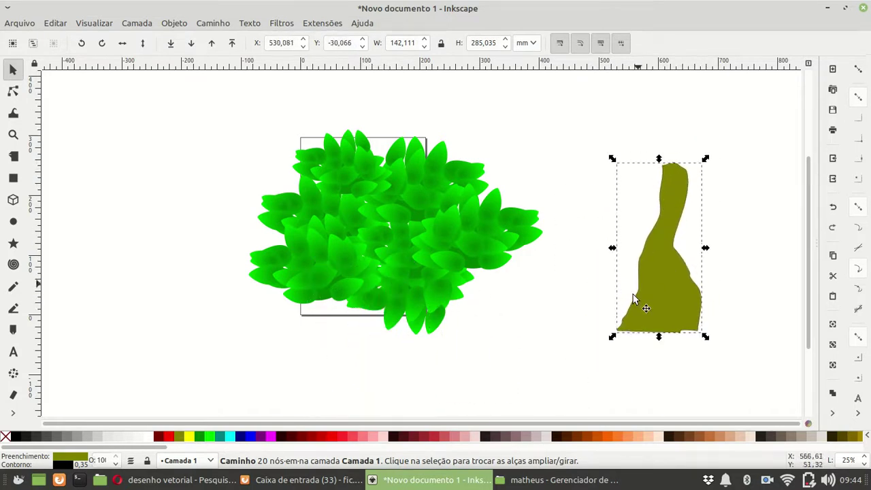
drag(615, 335, 596, 369)
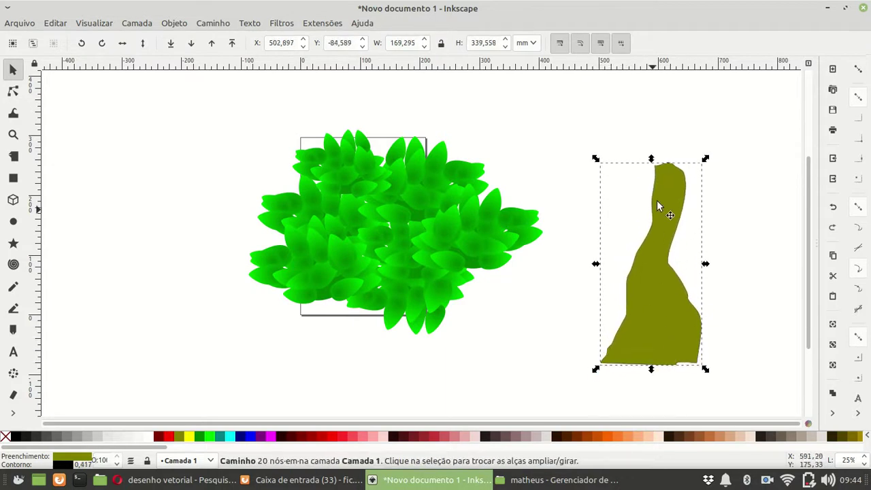
Draw two short wavy freehand bark lines left of the crown, about 29 × 32 mm and 48 × 10 mm
click(13, 289)
drag(168, 259, 153, 276)
drag(196, 309, 167, 314)
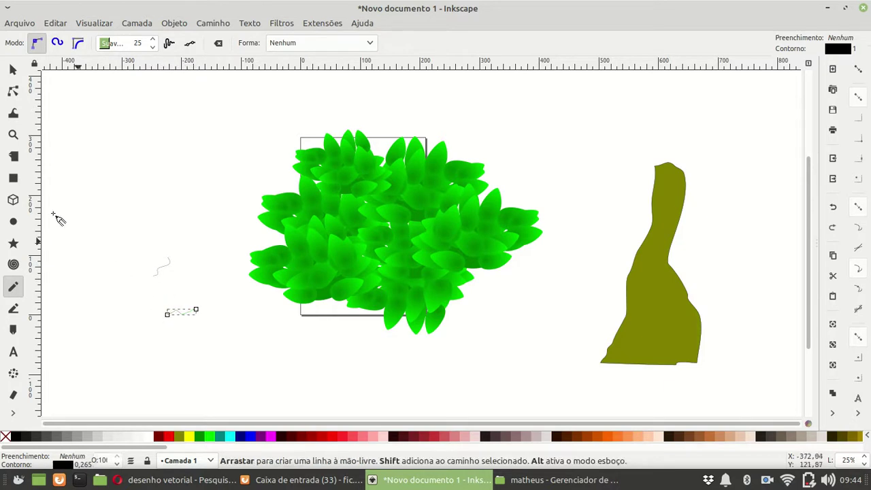
Spray clones of the upper, more upright bark line down the length of the trunk
click(14, 71)
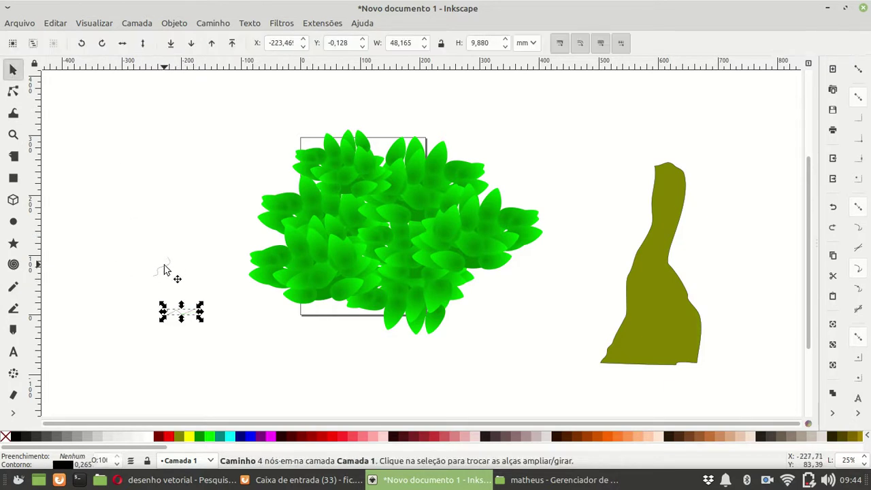
click(168, 274)
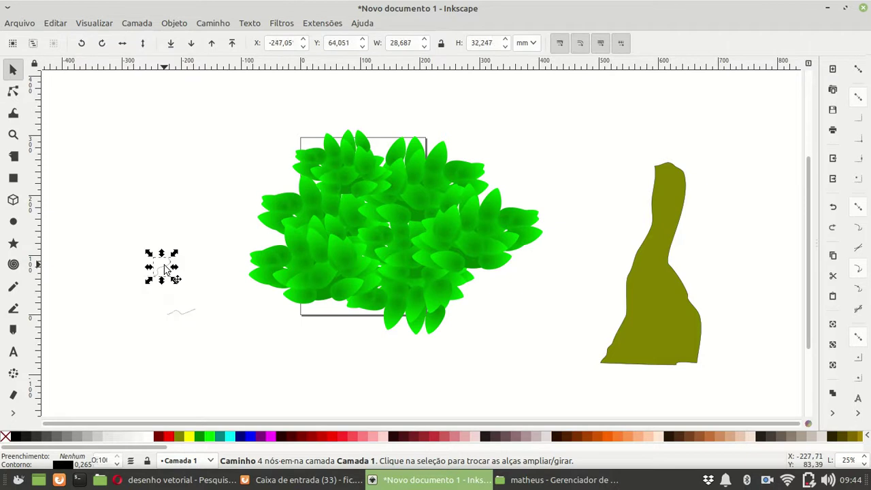
click(14, 374)
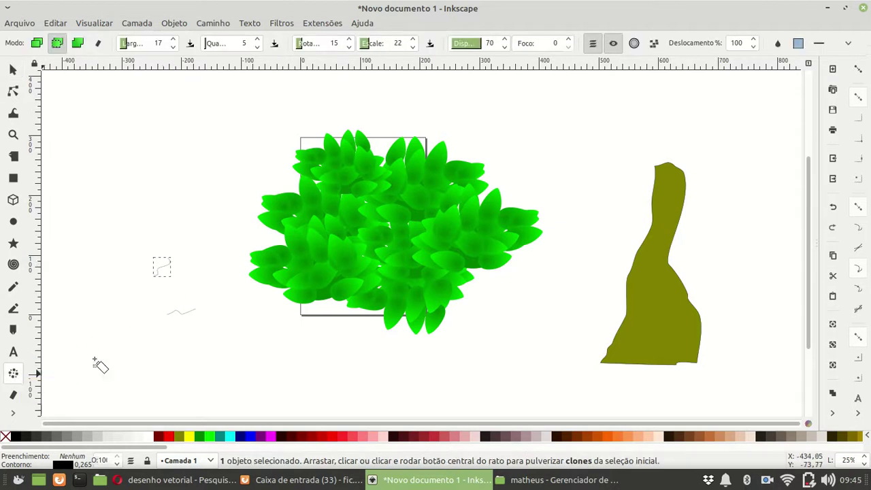
mouse_move(663, 199)
mouse_down()
mouse_move(657, 239)
mouse_move(666, 257)
mouse_move(643, 309)
mouse_move(662, 332)
mouse_move(640, 344)
mouse_move(676, 326)
mouse_move(668, 302)
mouse_move(670, 318)
mouse_move(652, 338)
mouse_move(674, 343)
mouse_up()
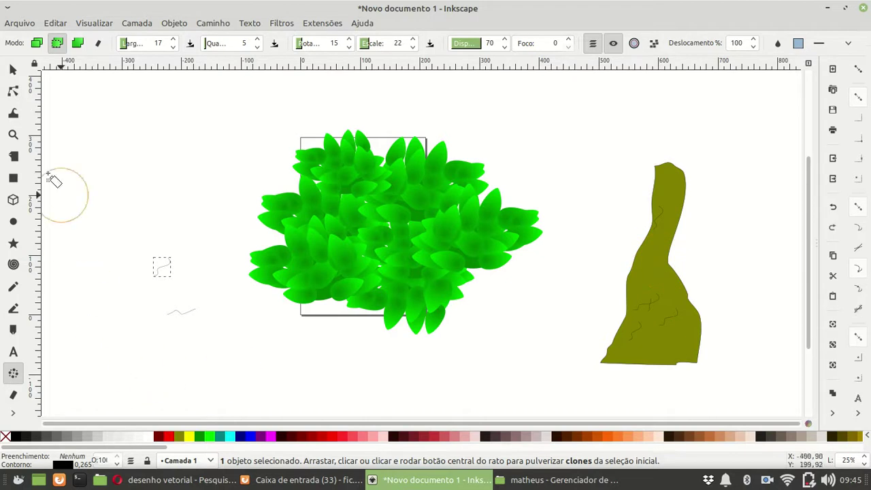
Spray clones of the lower, horizontal bark line over the middle and base of the trunk
click(12, 69)
click(182, 312)
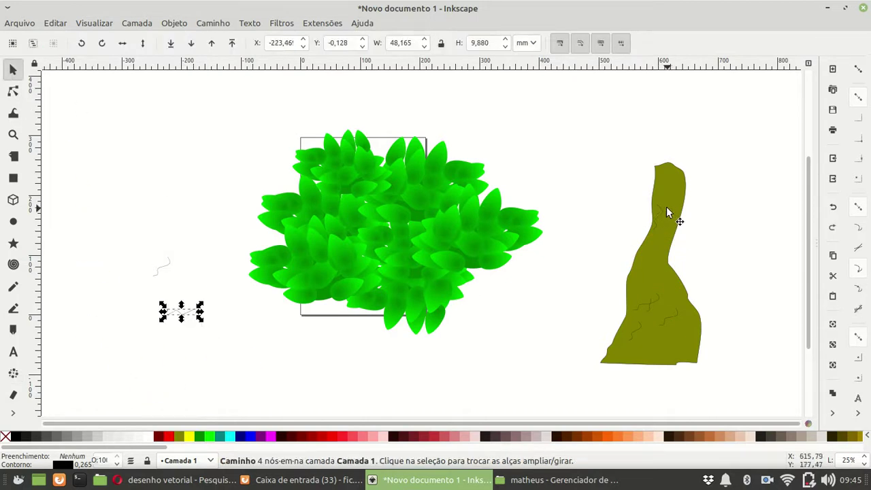
click(13, 373)
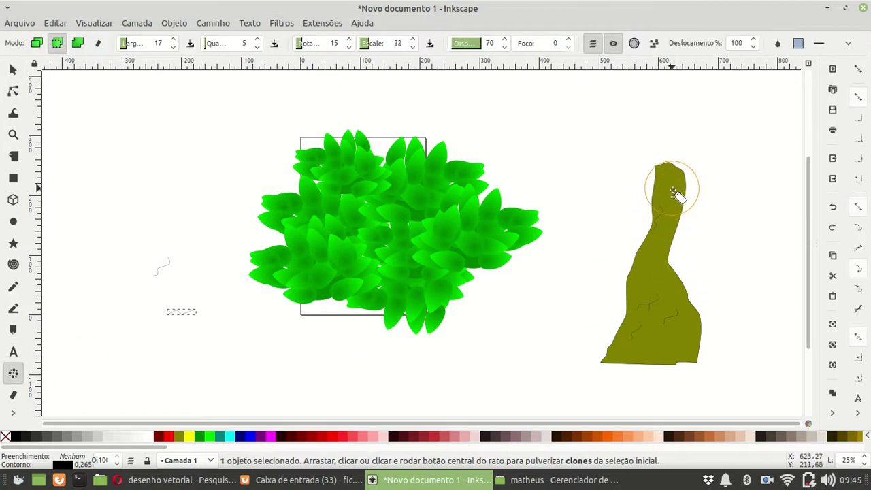
mouse_move(666, 261)
mouse_down()
mouse_move(661, 272)
mouse_move(680, 335)
mouse_move(671, 343)
mouse_up()
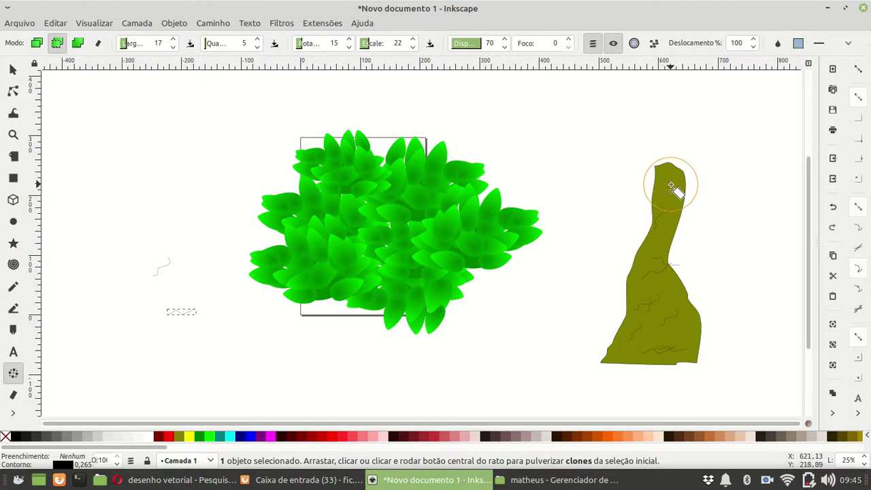
Move the protruding bark line inside the trunk at about X 568, Y 85 mm, and shift a lower wavy line to about X 610, Y -15 mm
click(12, 70)
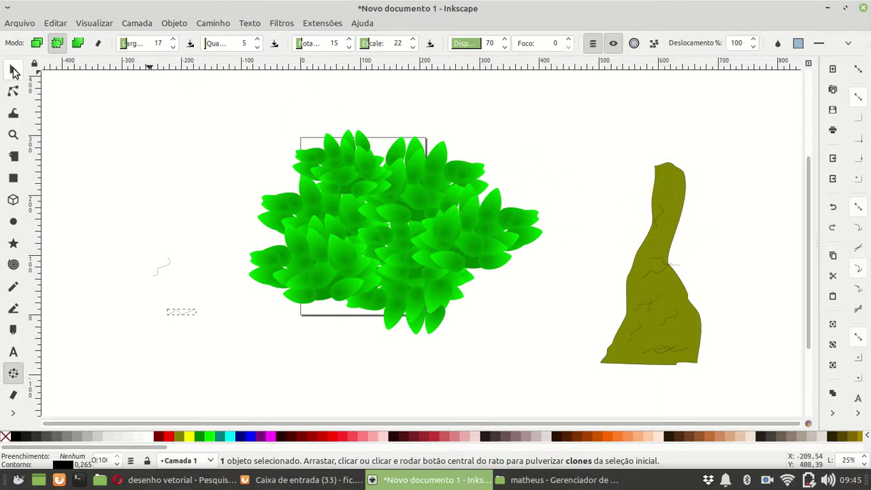
drag(661, 262, 652, 261)
click(720, 240)
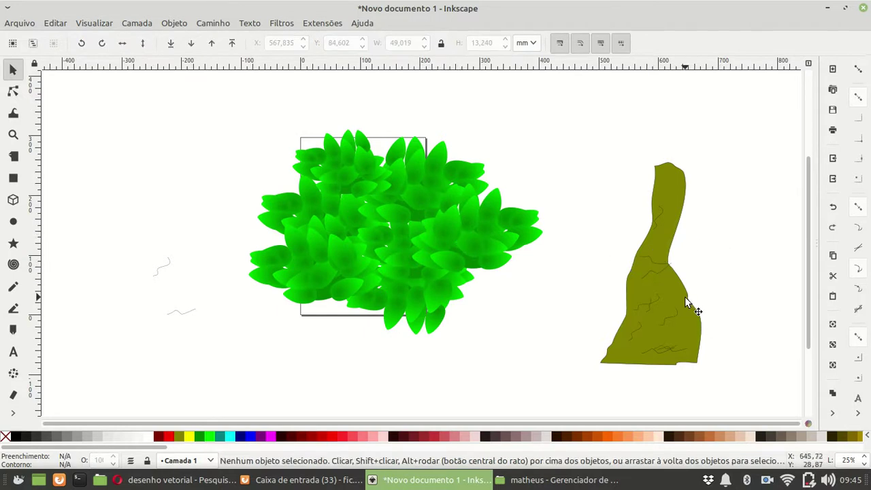
click(672, 315)
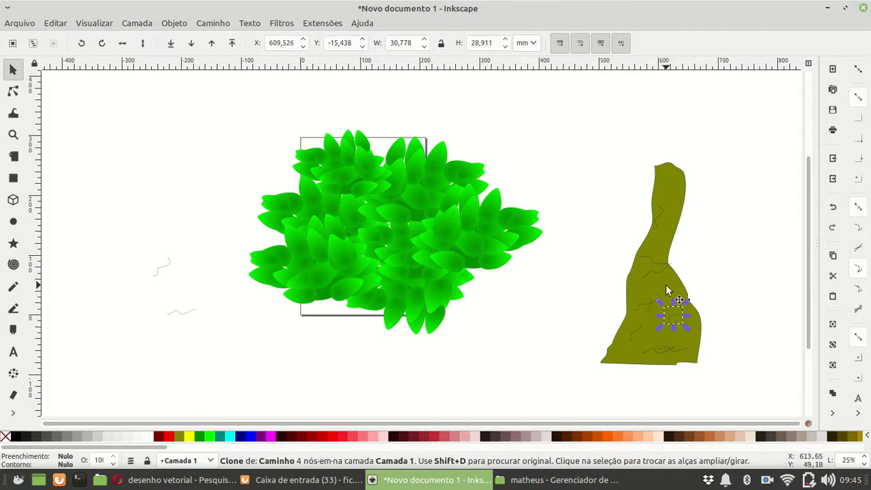
click(676, 286)
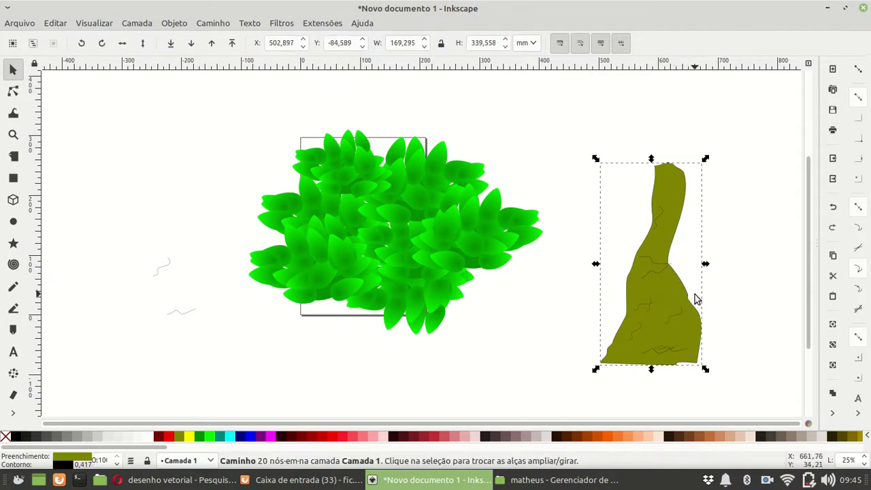
Duplicate the olive trunk and fill the copy with dark brown (554400)
right_click(676, 293)
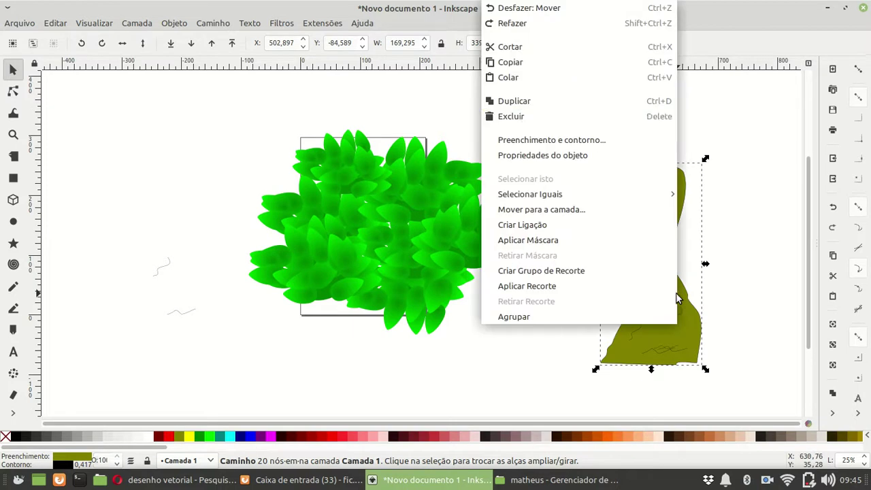
click(529, 102)
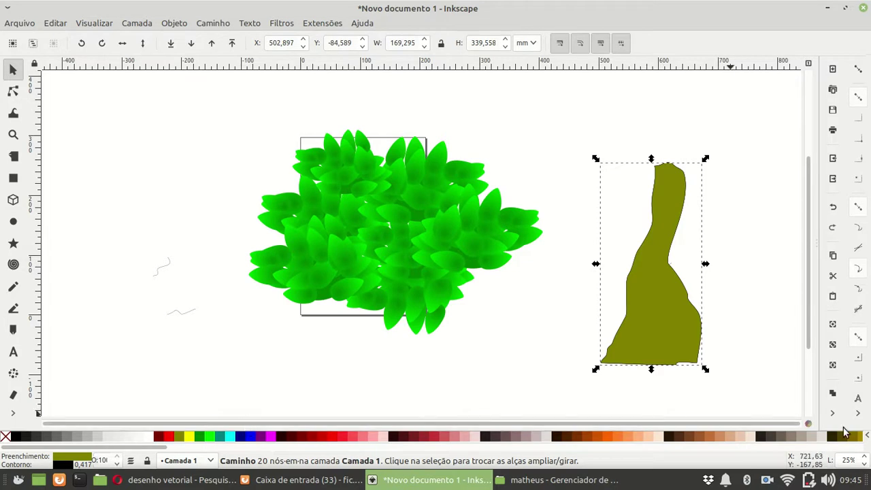
click(846, 440)
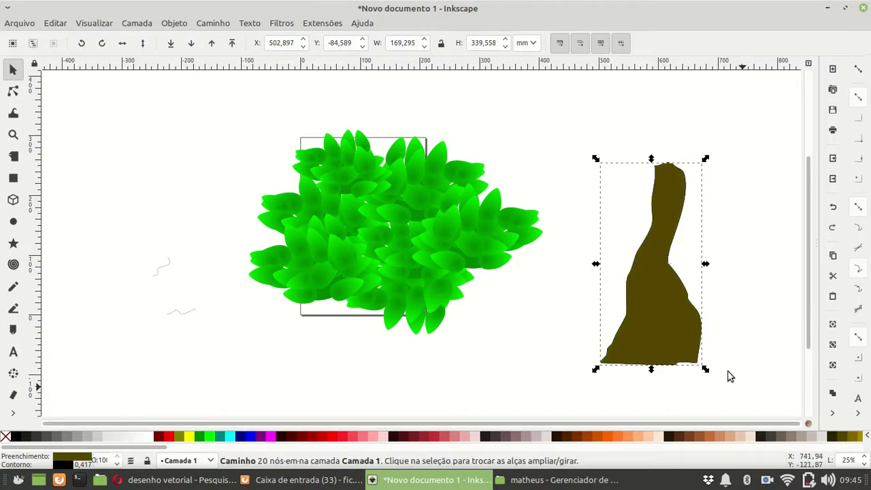
Narrow the dark brown copy to about 84 mm and fit it along the trunk's right side at about X 586, Y -87 mm
drag(594, 266, 642, 270)
drag(706, 266, 709, 269)
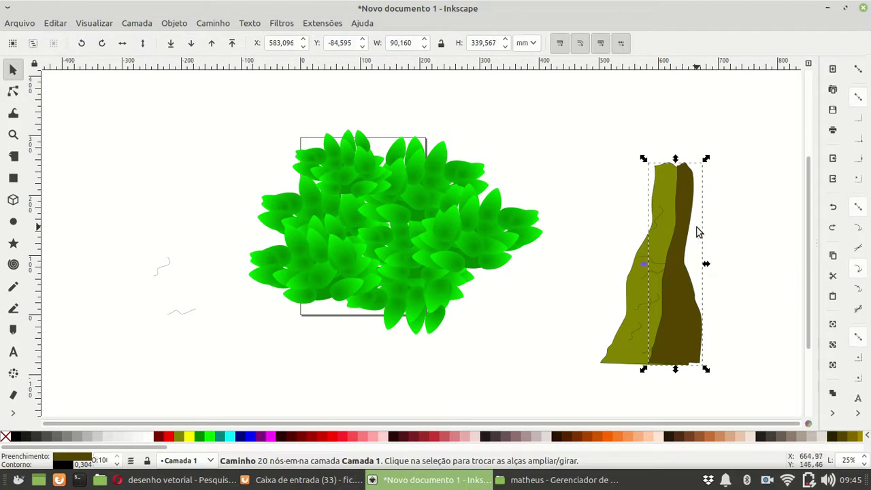
drag(696, 239, 672, 229)
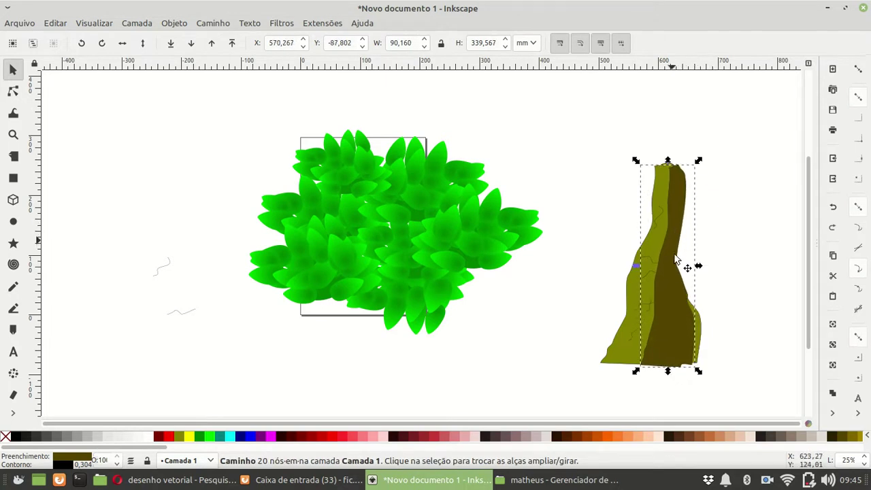
mouse_move(699, 266)
mouse_down()
mouse_move(713, 256)
mouse_move(707, 266)
mouse_up()
click(673, 303)
click(723, 278)
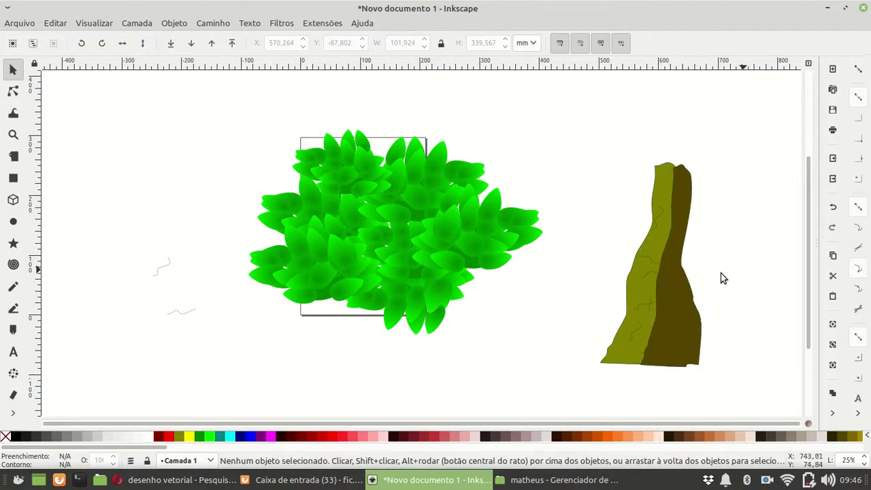
click(670, 283)
drag(635, 266, 647, 262)
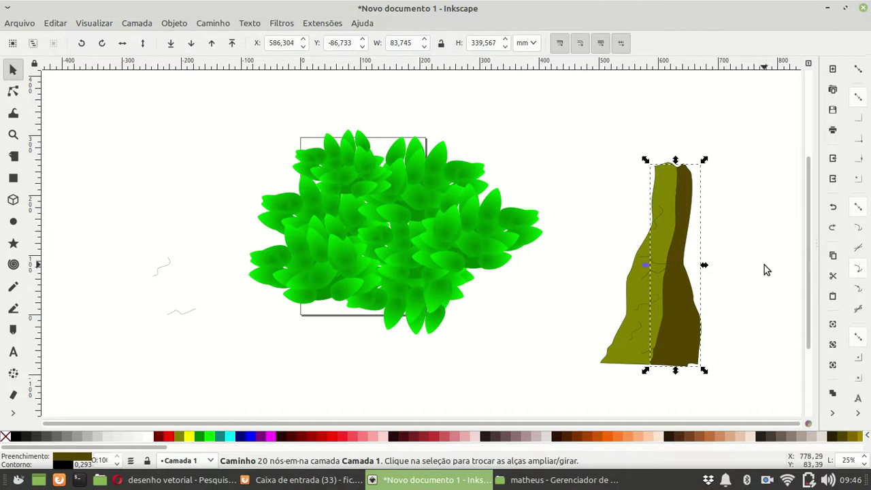
click(708, 279)
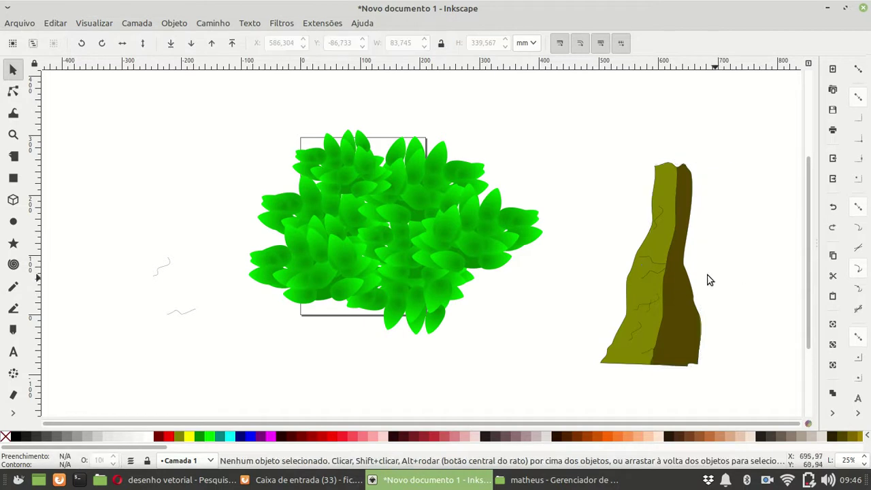
Apply a 1% blur to the dark brown trunk copy through its fill and stroke settings
click(675, 292)
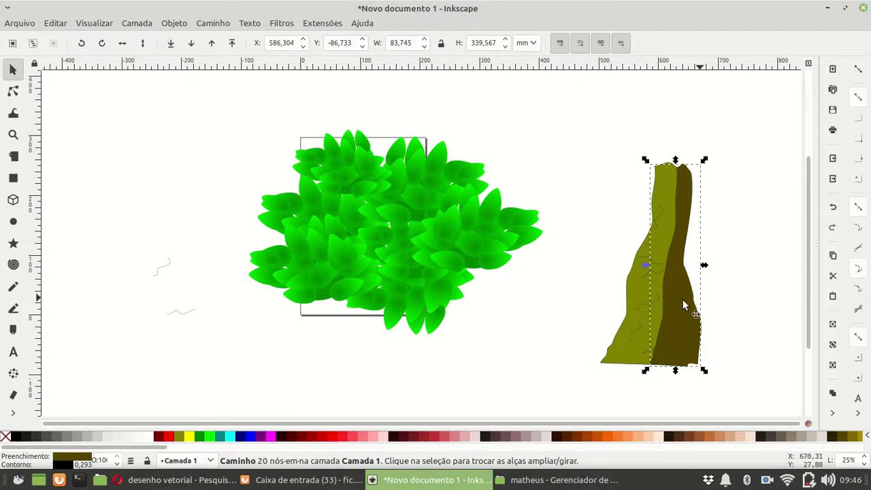
right_click(70, 461)
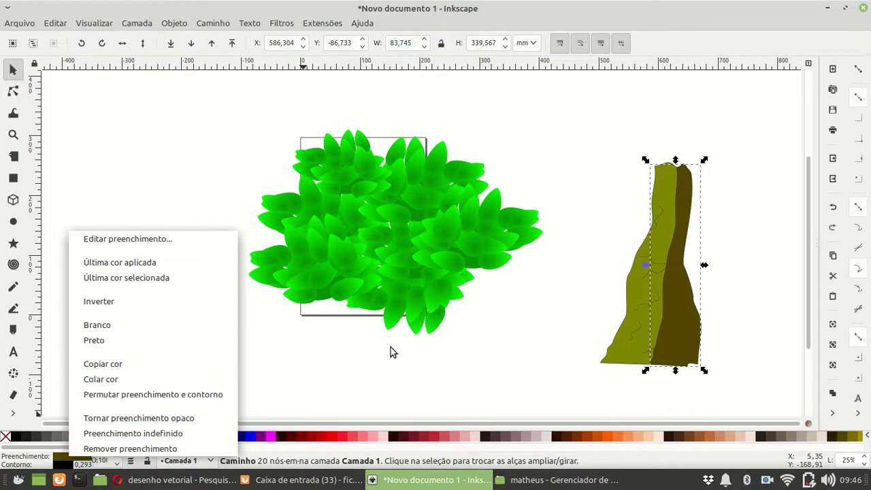
click(228, 238)
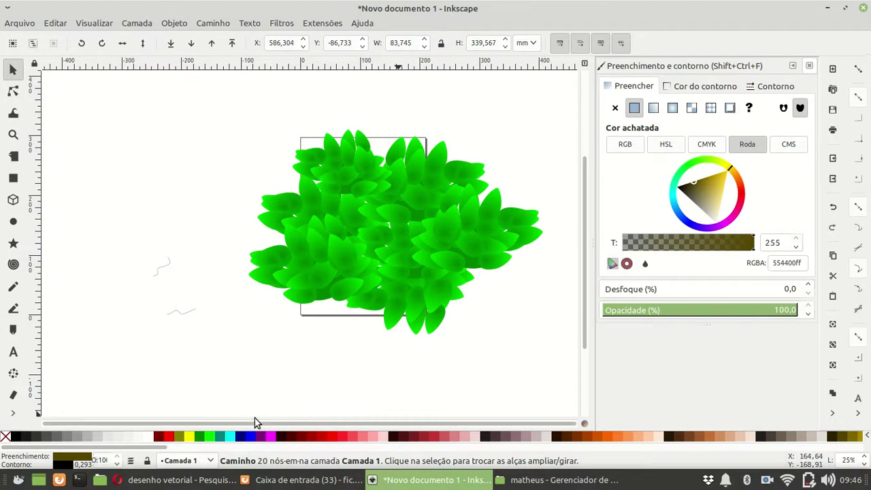
click(345, 370)
ctrl+scroll(350, 371, down, 2)
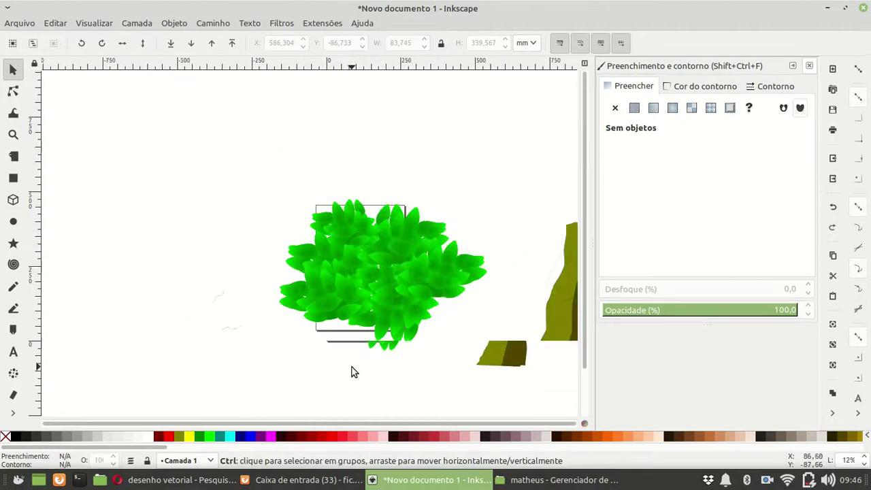
ctrl+scroll(352, 371, up, 2)
shift+scroll(354, 371, right, 3)
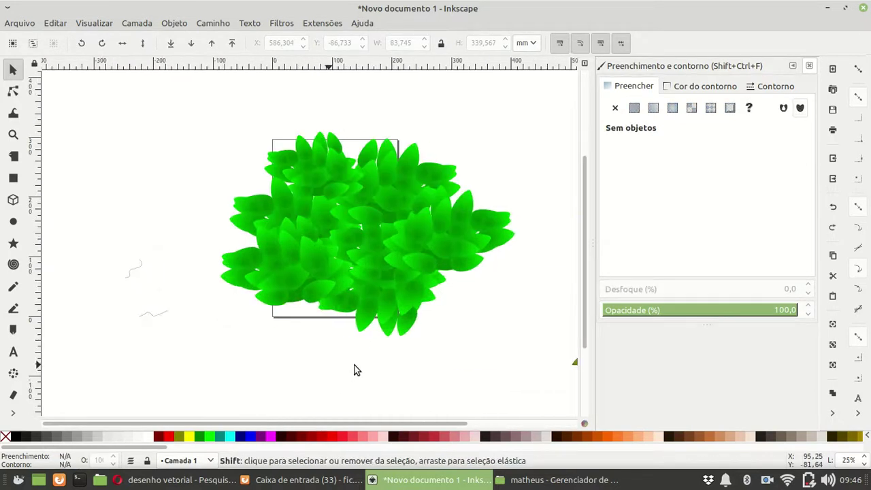
shift+scroll(354, 370, right, 2)
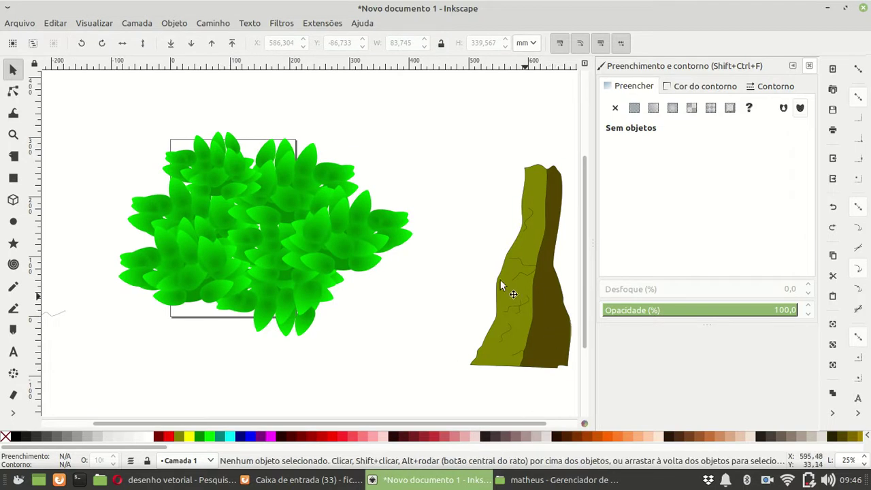
click(555, 301)
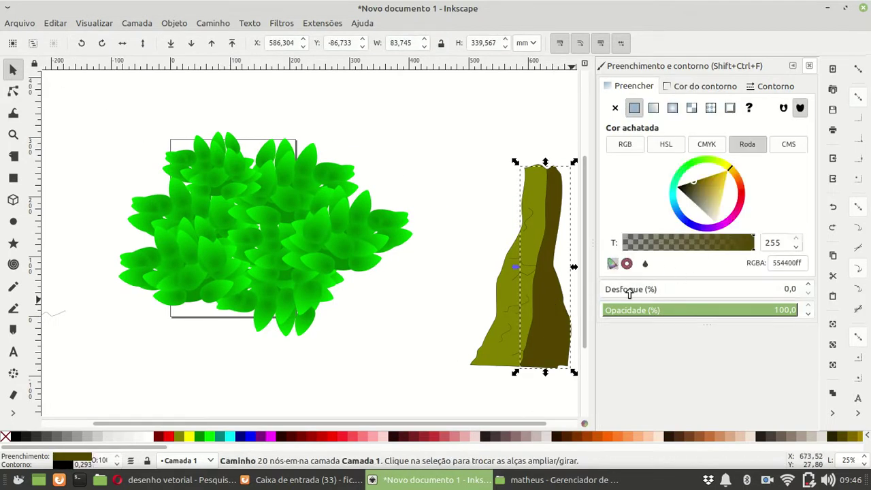
drag(619, 291, 604, 293)
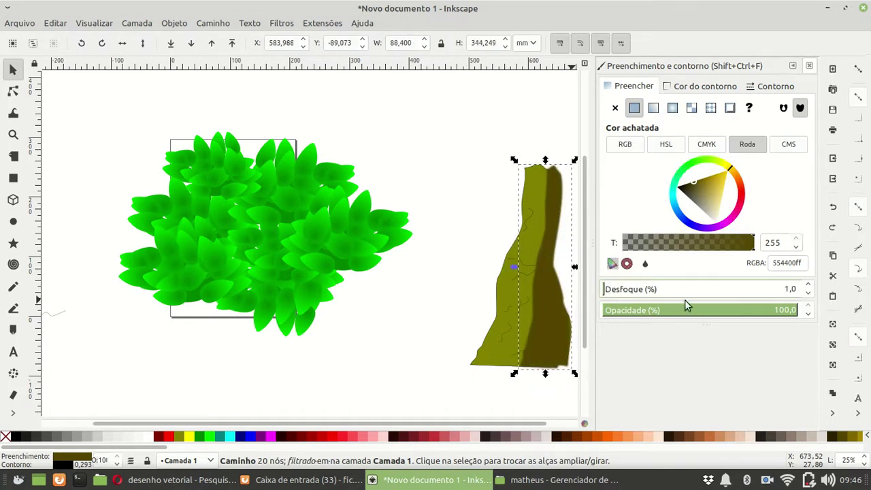
Try 98% opacity and a 0.3% blur on the dark brown shading, then restore 100% opacity and a 1% blur
click(776, 311)
drag(779, 310, 788, 309)
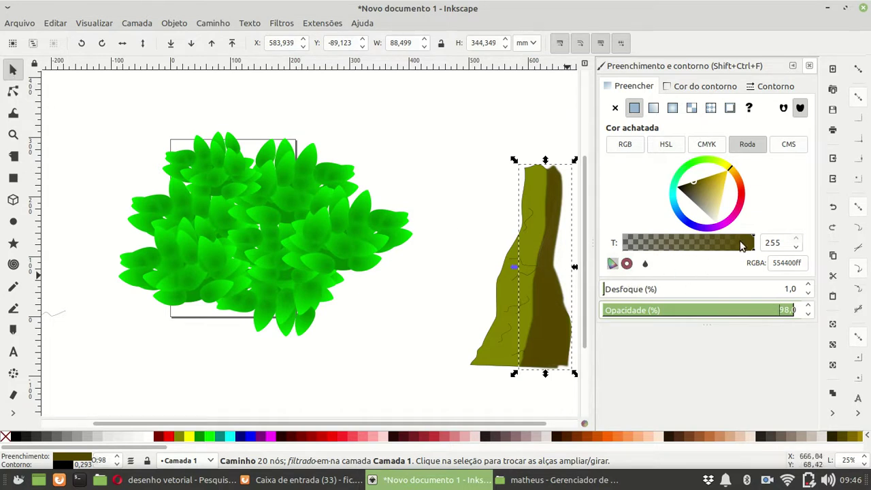
drag(745, 243, 763, 239)
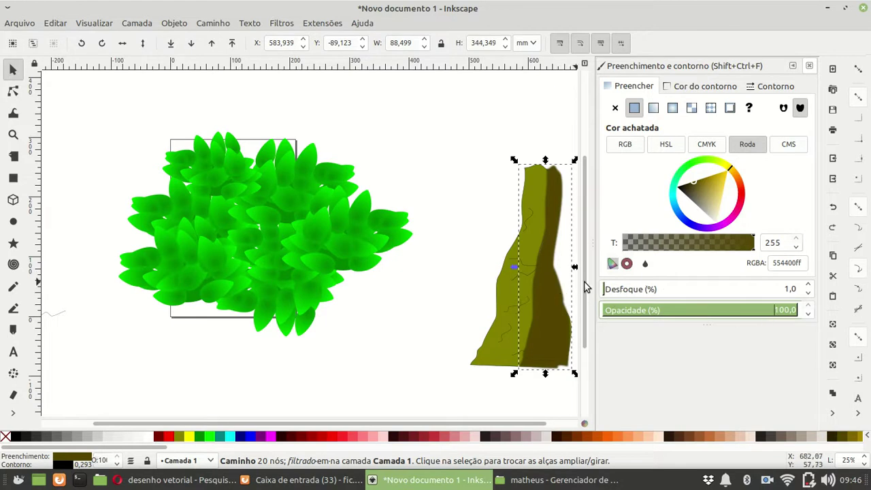
click(604, 289)
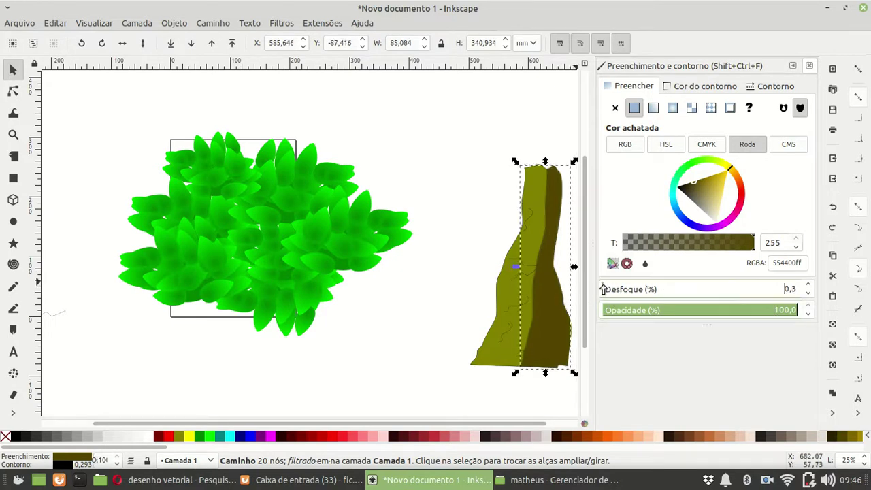
click(604, 288)
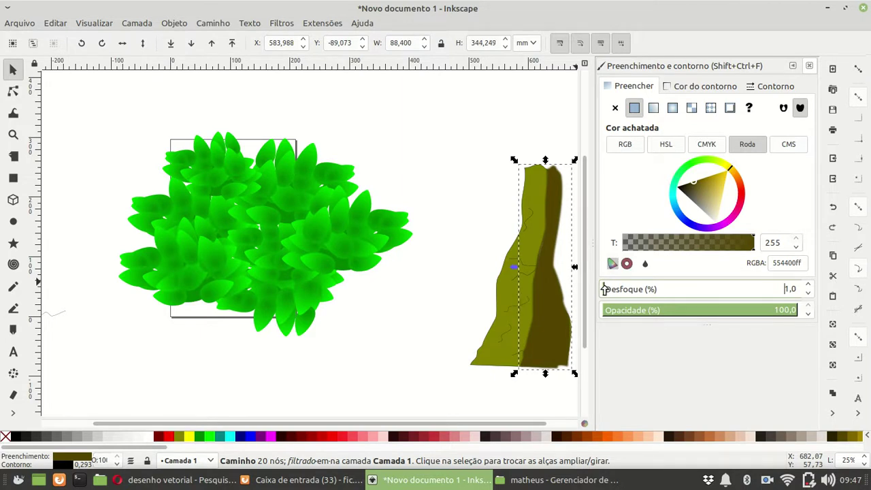
Narrow the blurred shading to about 85 mm and nudge it right to about X 586 mm
drag(514, 267, 550, 287)
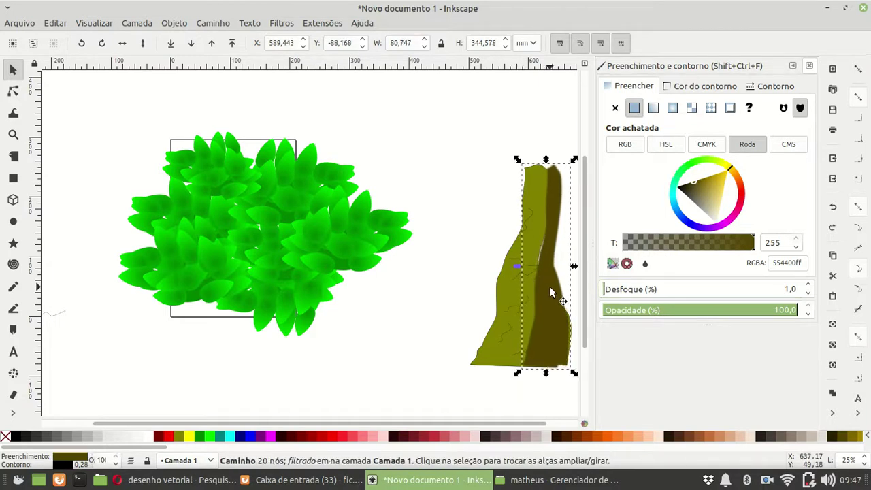
click(515, 272)
click(468, 277)
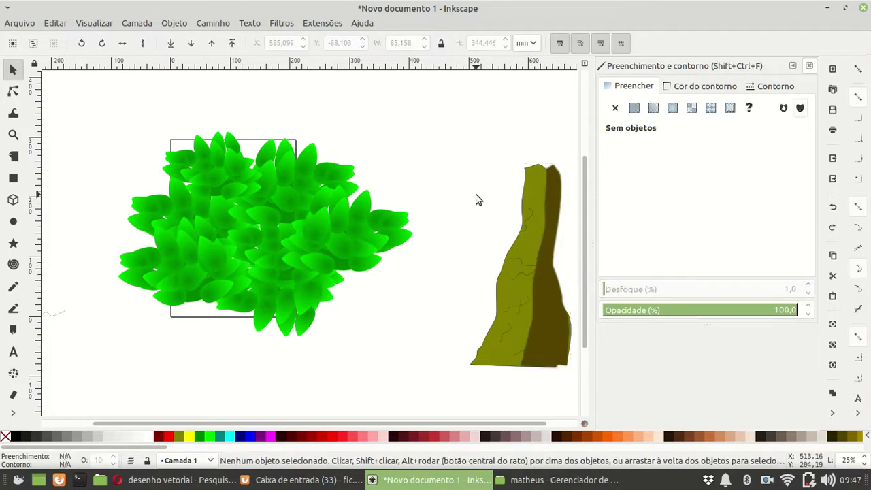
click(555, 333)
key(Right)
key(Right)
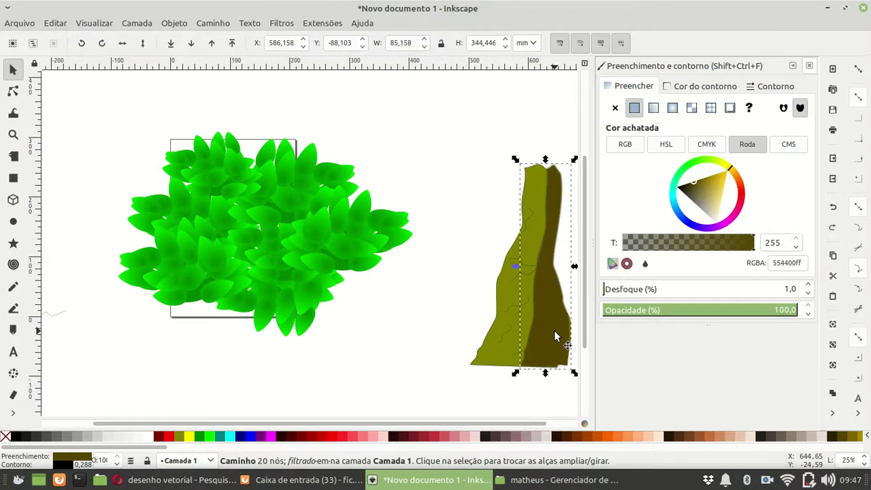
Widen the dark shading leftward to about 90 mm and nudge it down to about Y -88.6 mm
click(465, 206)
click(534, 242)
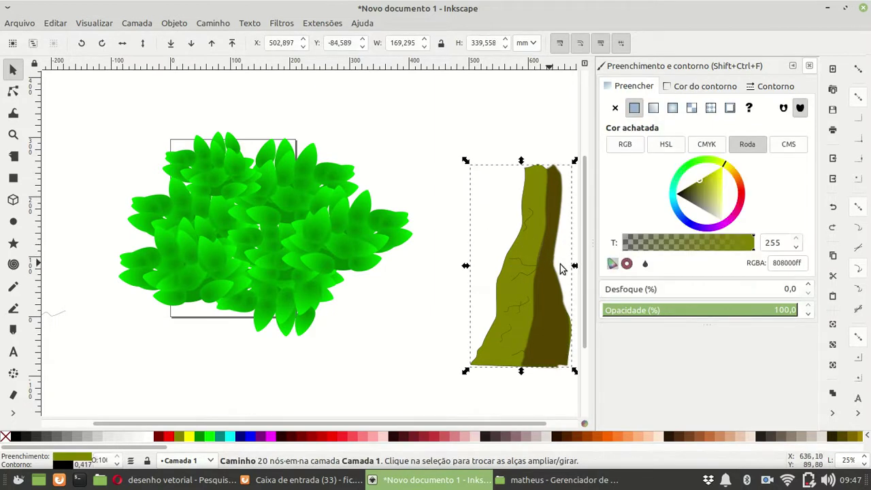
drag(576, 267, 575, 270)
click(476, 220)
click(545, 262)
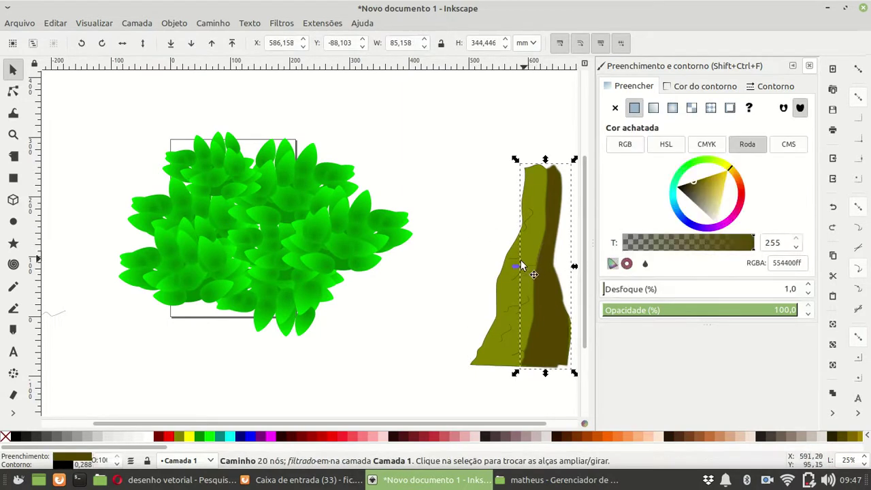
drag(517, 265, 513, 264)
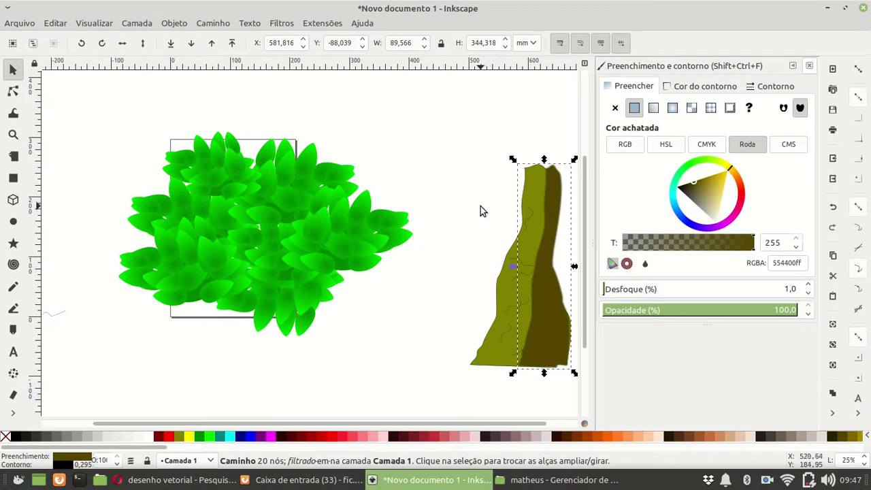
click(481, 211)
click(538, 311)
key(Down)
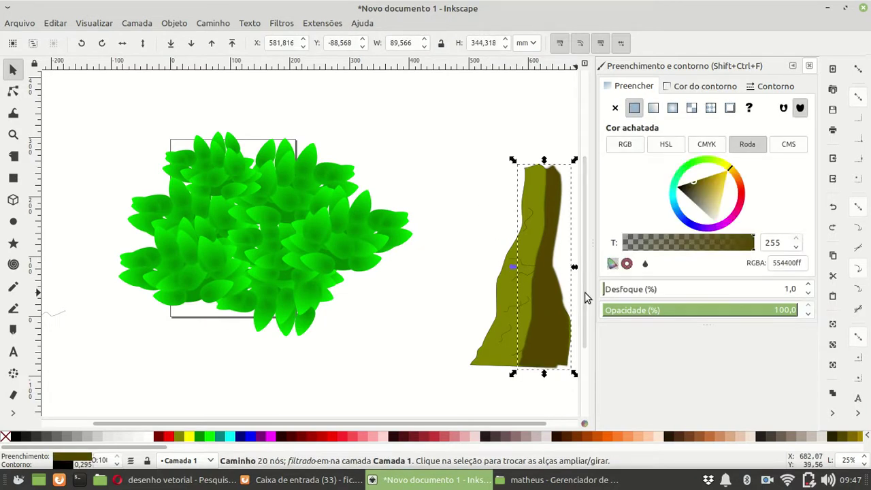
Widen the olive trunk leftward to about 177 mm and nudge it right to about X 496 mm
click(503, 286)
drag(470, 266, 460, 267)
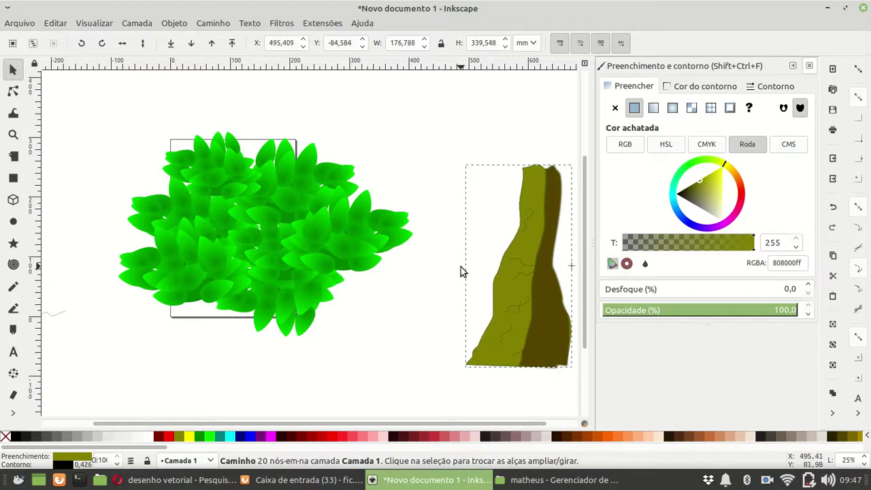
click(480, 194)
click(543, 259)
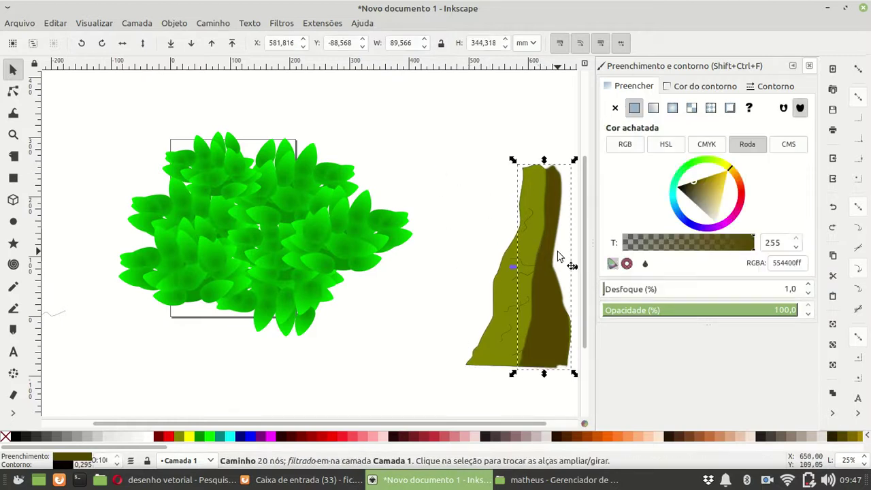
click(506, 285)
key(Right)
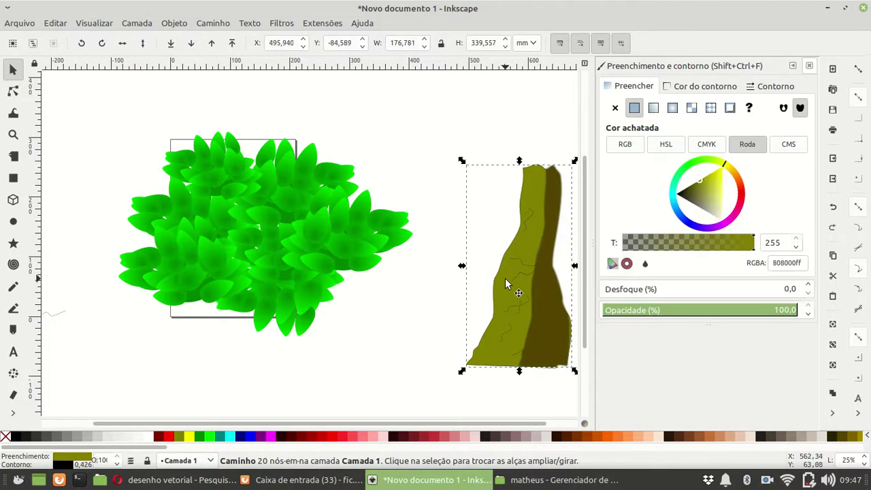
click(447, 207)
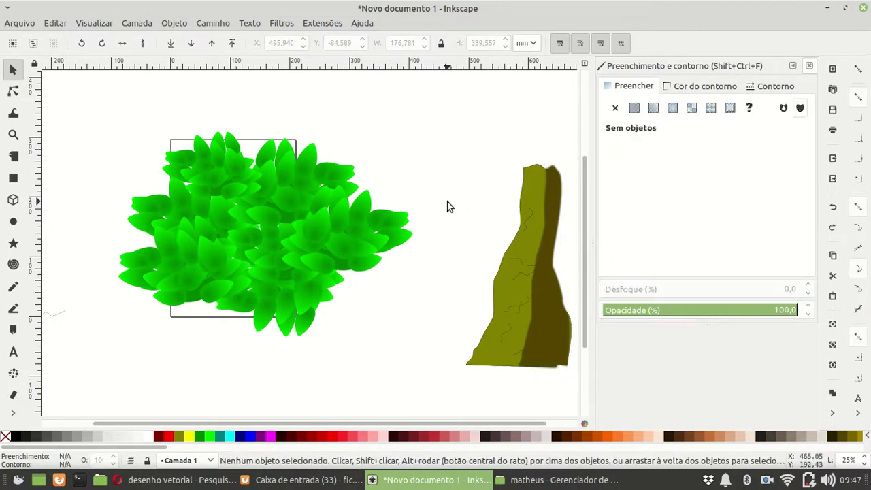
Close the fill and stroke settings and group the trunk, its shading and all bark lines on it
click(809, 65)
drag(447, 123, 633, 377)
right_click(546, 226)
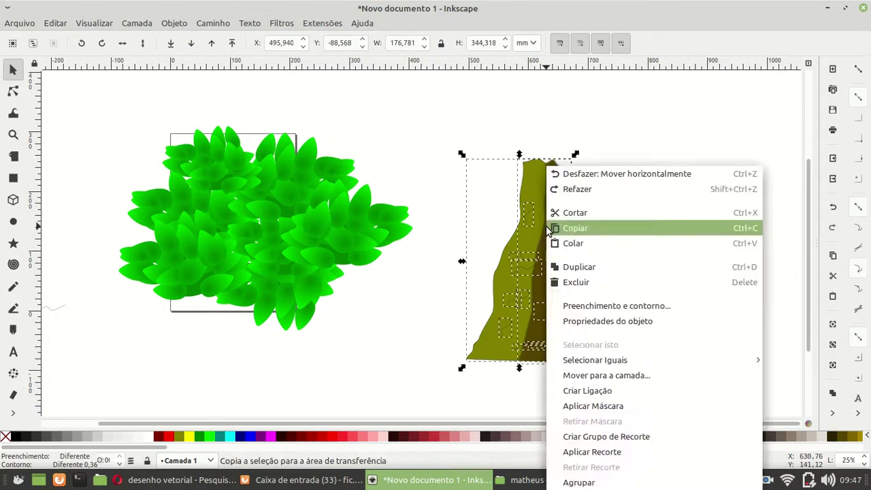
click(599, 483)
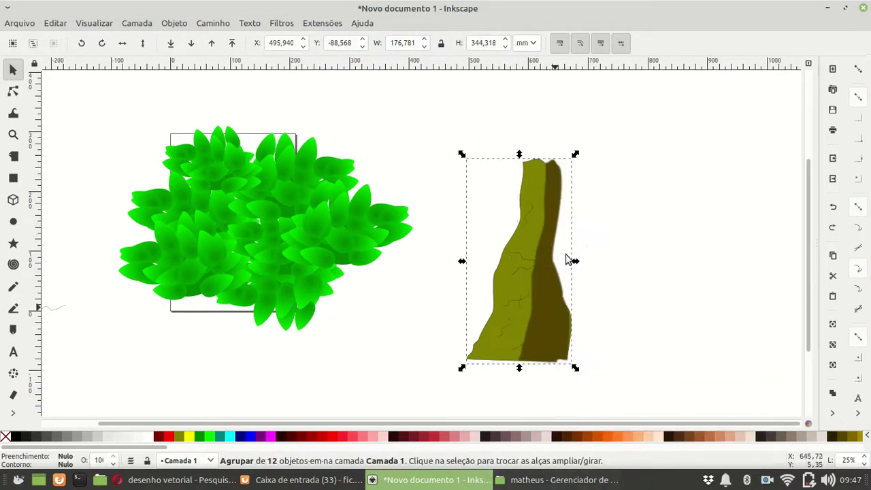
Move the trunk group beneath the crown's center, to about X 20, Y -232 mm, with its upper end overlapping the leaves
drag(501, 294, 244, 335)
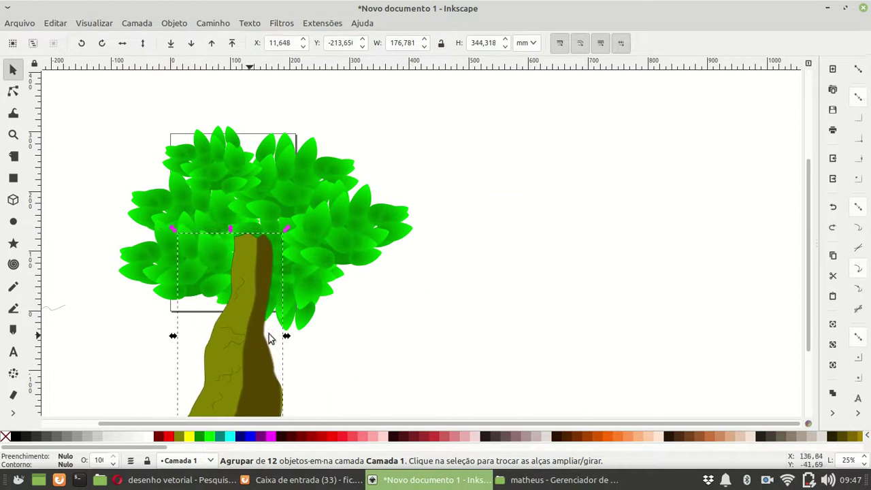
scroll(401, 320, down, 3)
drag(257, 301, 254, 297)
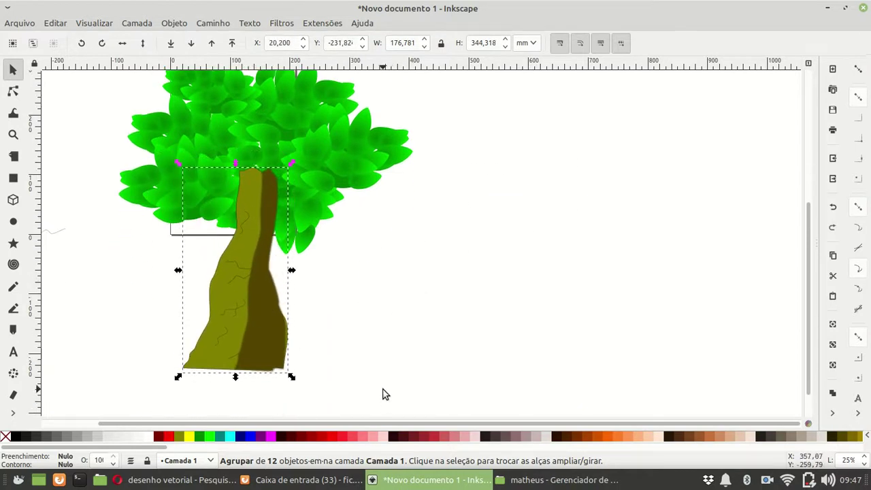
Send the trunk group to the back so the leaf crown covers its upper end
scroll(384, 394, left, 4)
ctrl+scroll(446, 347, up, 1)
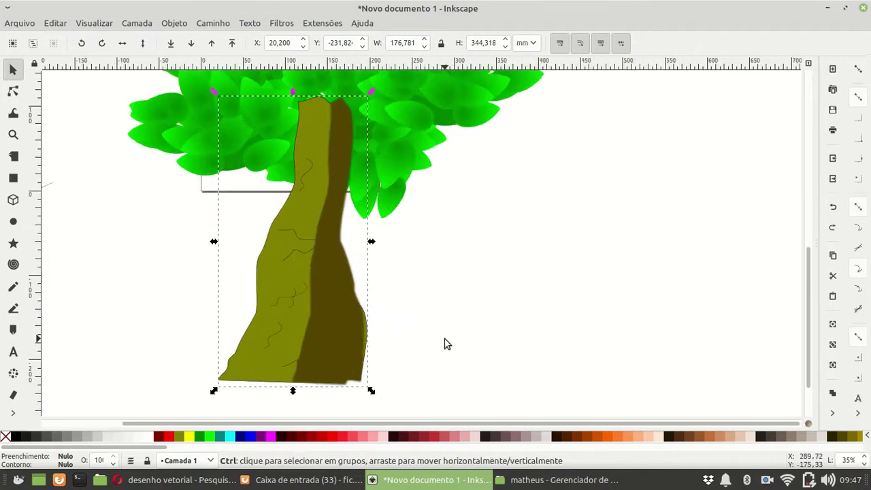
ctrl+scroll(446, 344, down, 1)
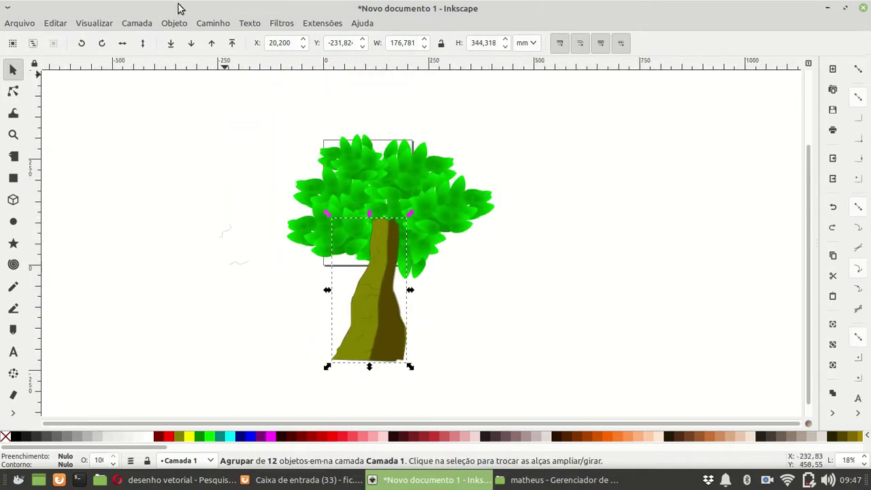
click(171, 28)
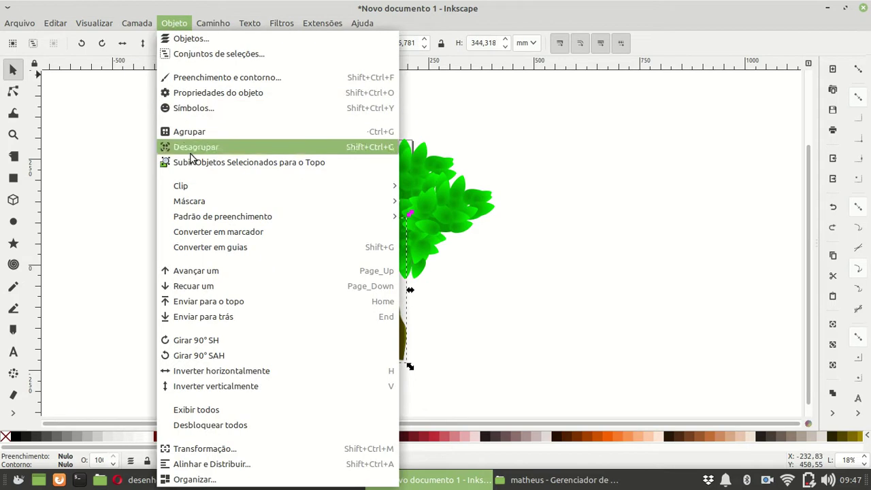
click(203, 314)
click(237, 159)
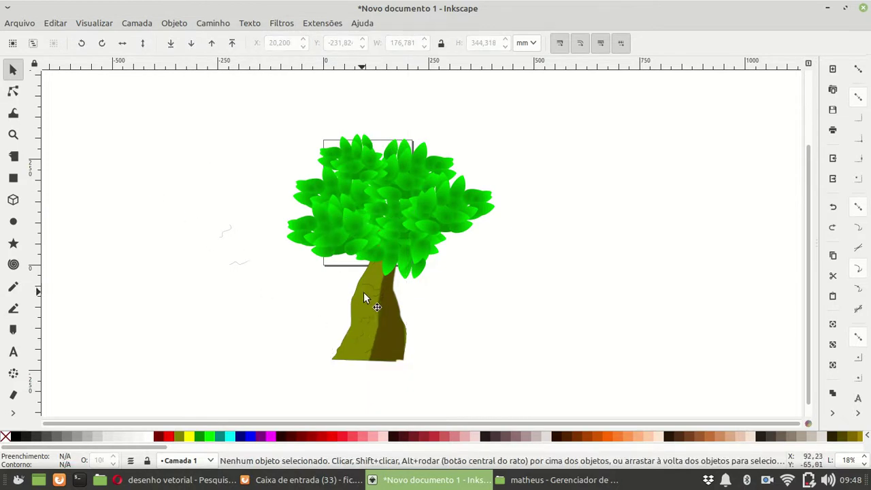
Position the crown over the trunk at about Y -35 mm and group crown and trunk into one tree
mouse_move(390, 226)
mouse_down()
mouse_move(407, 241)
mouse_move(398, 226)
mouse_move(392, 241)
mouse_up()
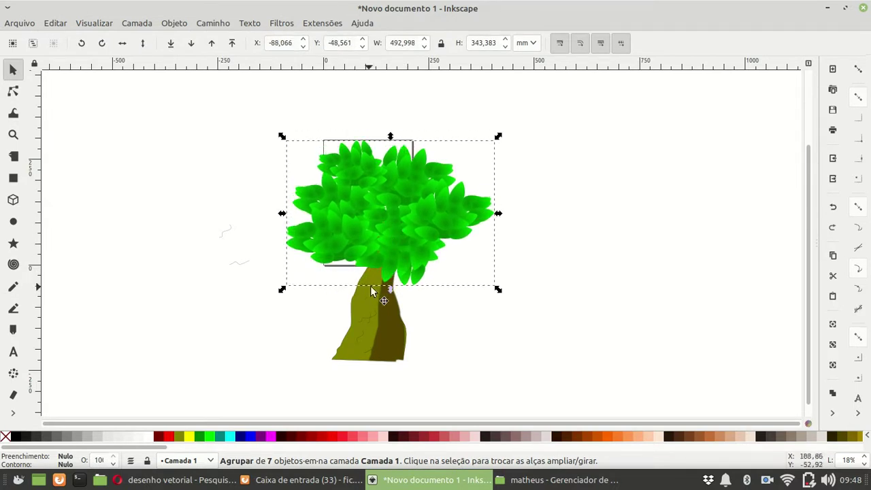
drag(407, 226, 407, 220)
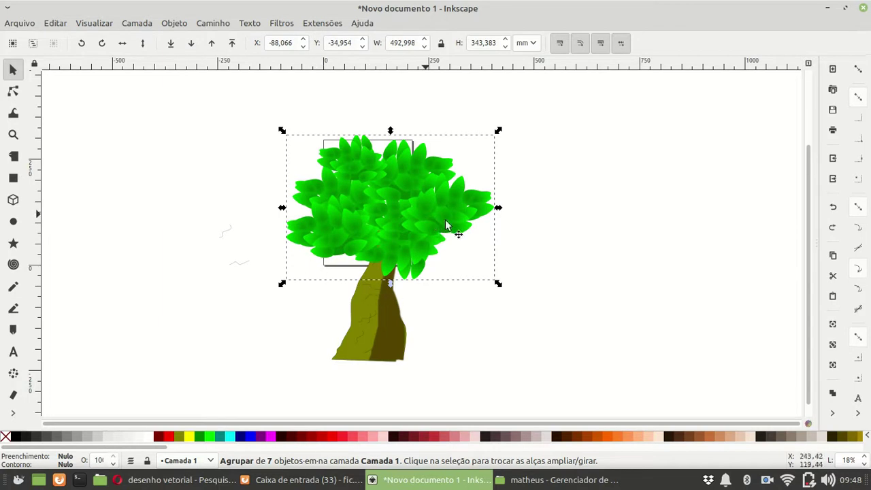
click(206, 202)
drag(249, 84, 518, 397)
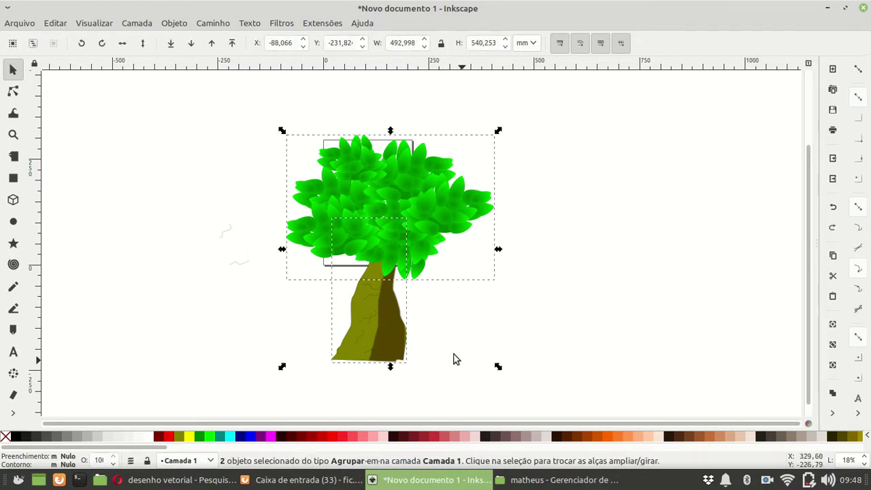
right_click(406, 300)
click(443, 304)
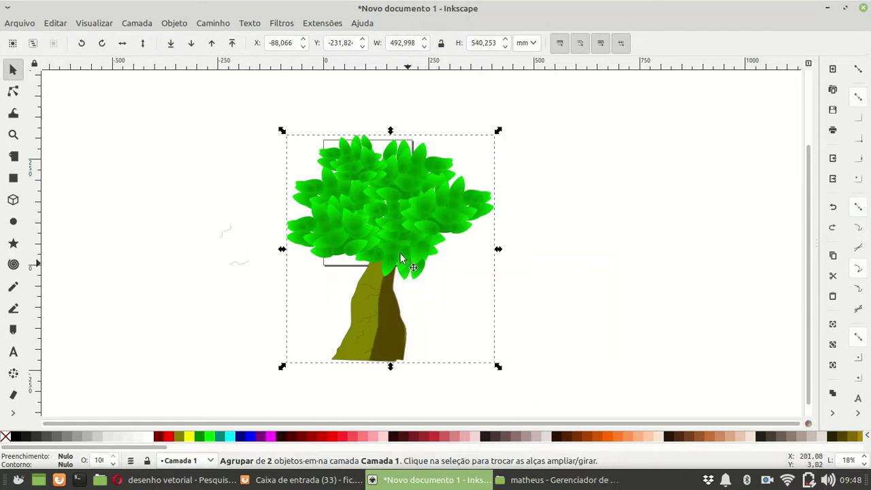
Move the tree to about X 222, Y -197 mm and place a duplicate at about X -323 mm, keeping its original orientation
drag(416, 249, 520, 239)
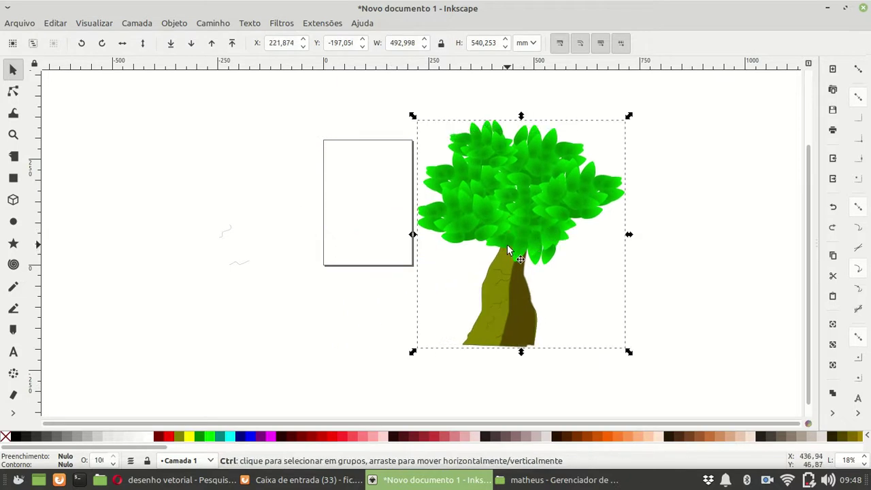
ctrl+scroll(507, 249, down, 1)
key(ctrl+d)
drag(499, 245, 336, 244)
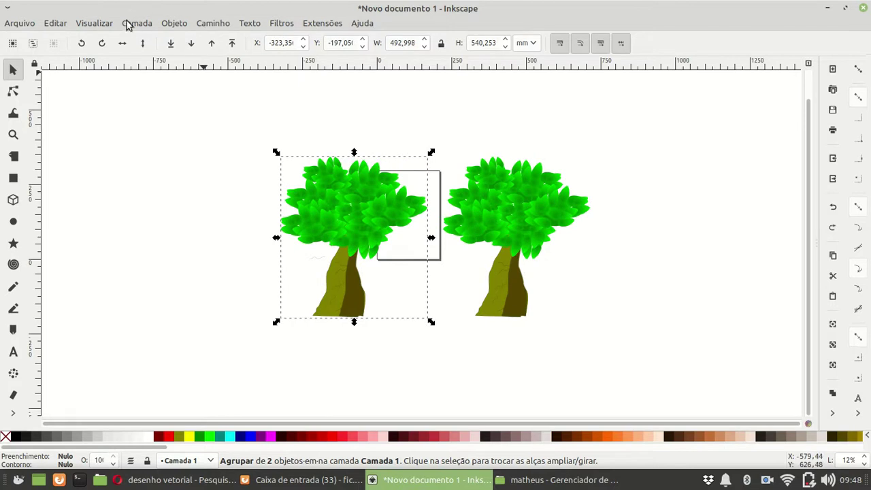
click(122, 43)
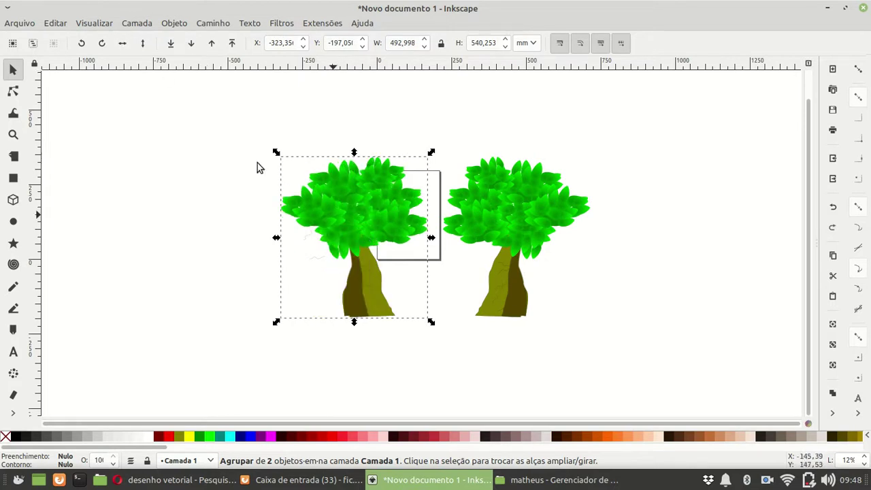
click(122, 43)
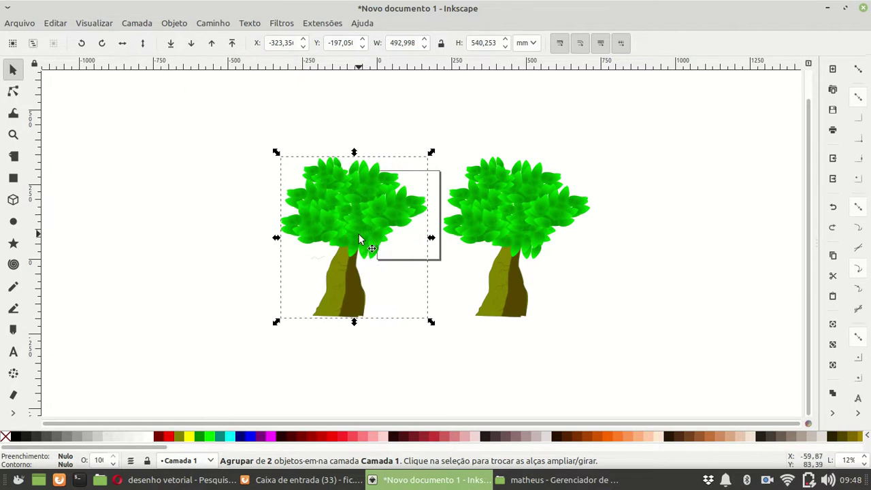
Shrink the duplicate tree to about three quarters and place an even smaller copy of it behind, over the page's upper part
drag(432, 153, 398, 181)
click(363, 273)
drag(363, 273, 438, 183)
drag(490, 107, 456, 146)
Duplicate the large tree, place the copy in front at about X -195, Y -537 mm and enlarge it slightly
click(490, 228)
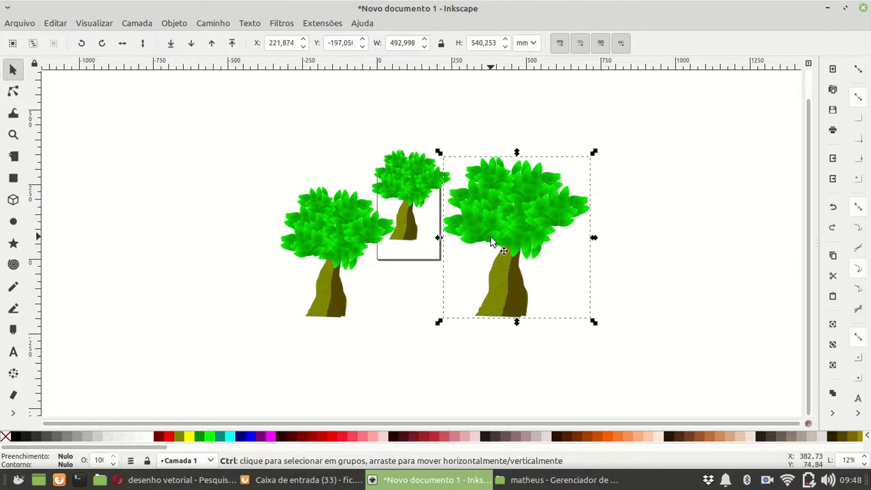
key(ctrl+d)
drag(507, 237, 358, 347)
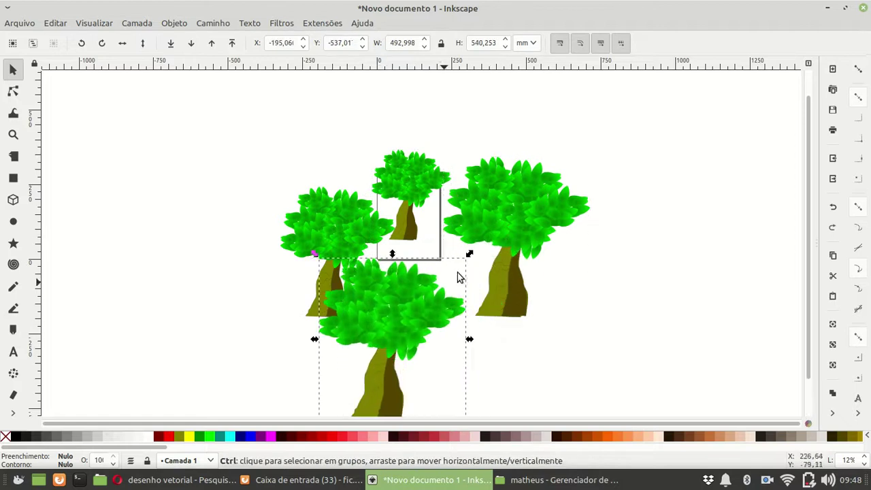
drag(469, 253, 474, 249)
Group the three copied trees together, leaving the original large tree out
drag(220, 122, 560, 418)
scroll(599, 360, down, 1)
drag(204, 93, 584, 427)
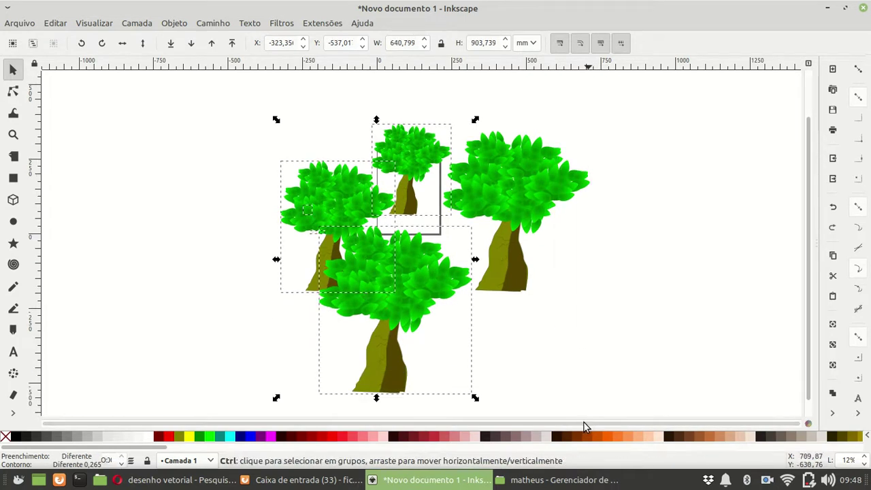
key(ctrl+g)
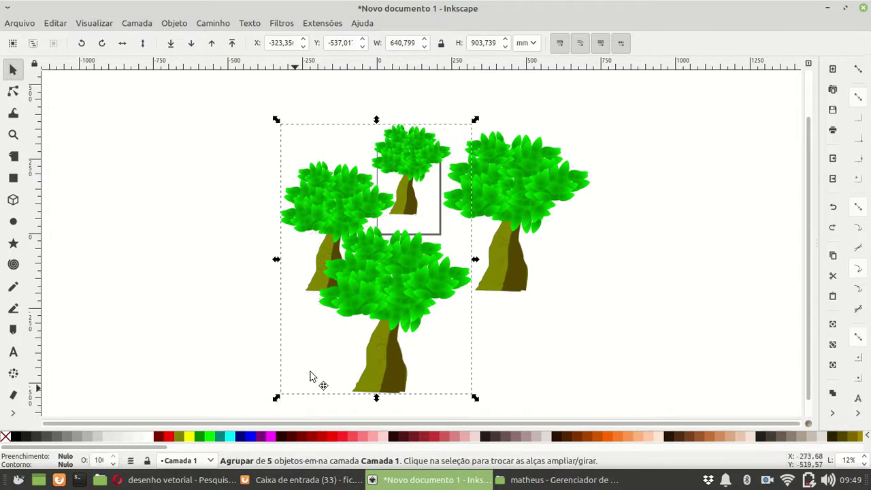
Scale all the trees down to about 497 × 433 mm and move them to about X -70, Y -81 mm
click(221, 91)
drag(220, 88, 608, 415)
drag(277, 400, 436, 271)
ctrl+scroll(427, 260, up, 3)
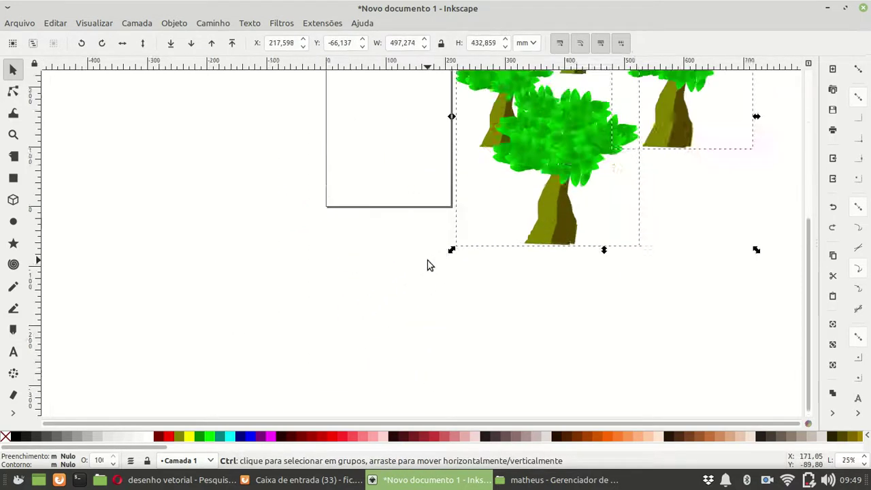
drag(620, 161, 368, 175)
Scale the trees down to about 321 × 279 mm and move them to about X -35, Y -35 mm
ctrl+scroll(369, 175, up, 1)
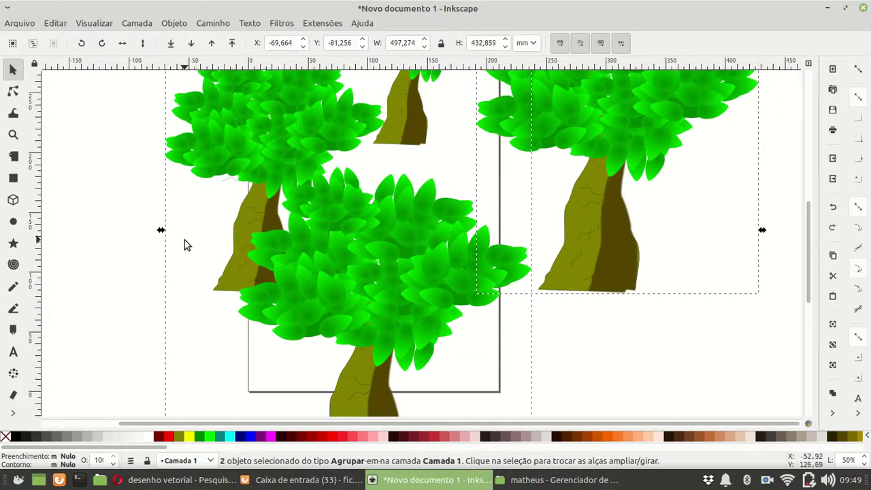
scroll(197, 247, down, 5)
drag(165, 365, 371, 180)
drag(345, 276, 336, 285)
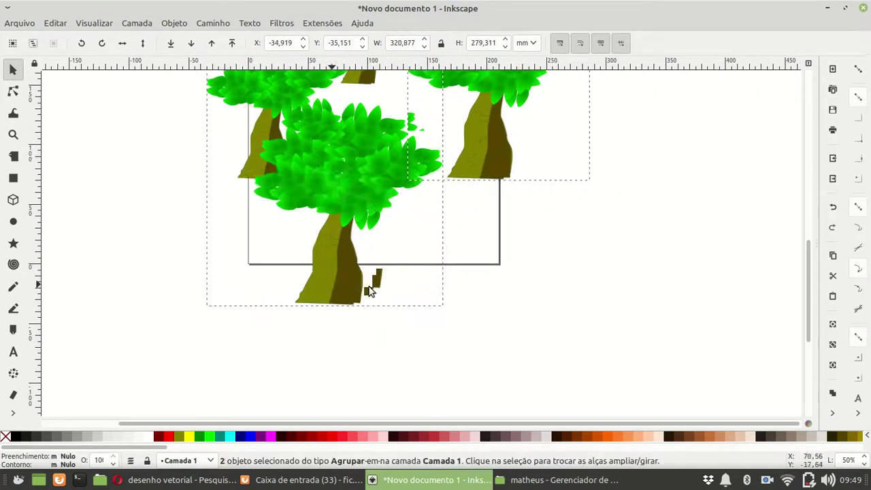
Scale the trees down to about 228 × 198 mm and place them on the page at about X -6, Y 12 mm
scroll(385, 285, down, 1)
scroll(406, 290, up, 2)
drag(255, 110, 303, 145)
drag(372, 217, 351, 174)
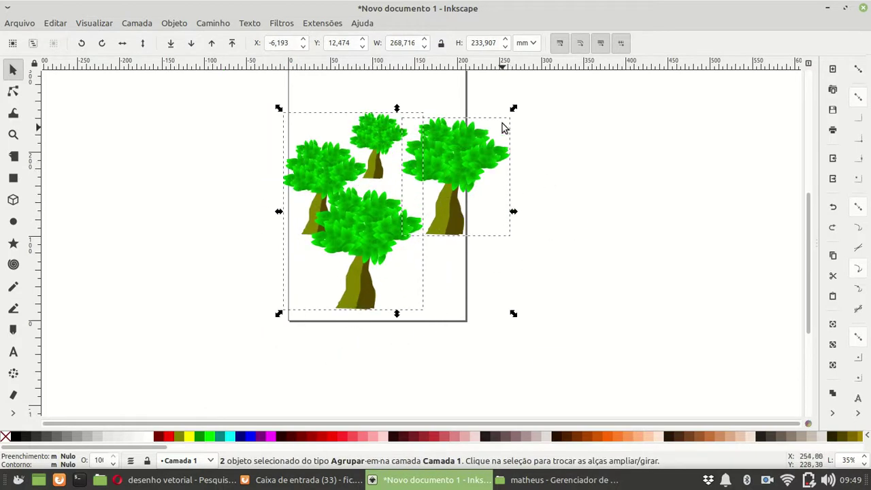
drag(513, 110, 480, 134)
click(550, 264)
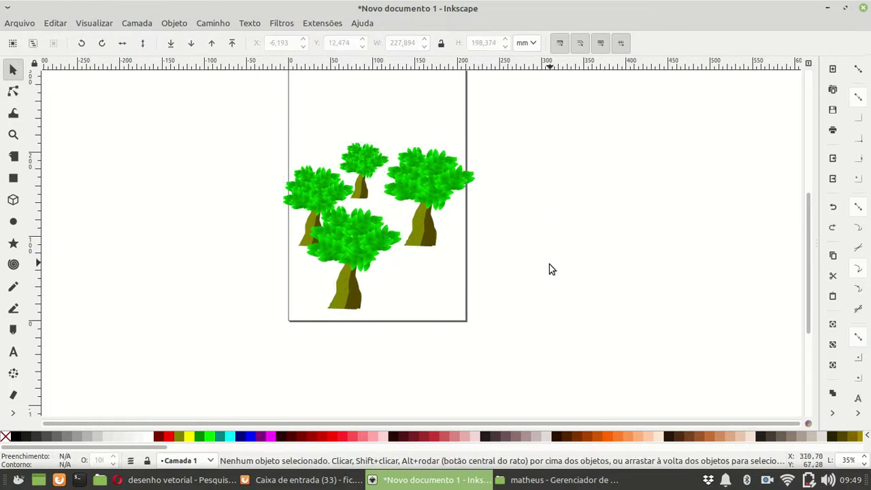
Move the three-tree group down to the page's lower edge, at about X -3, Y -4 mm
drag(338, 264, 332, 262)
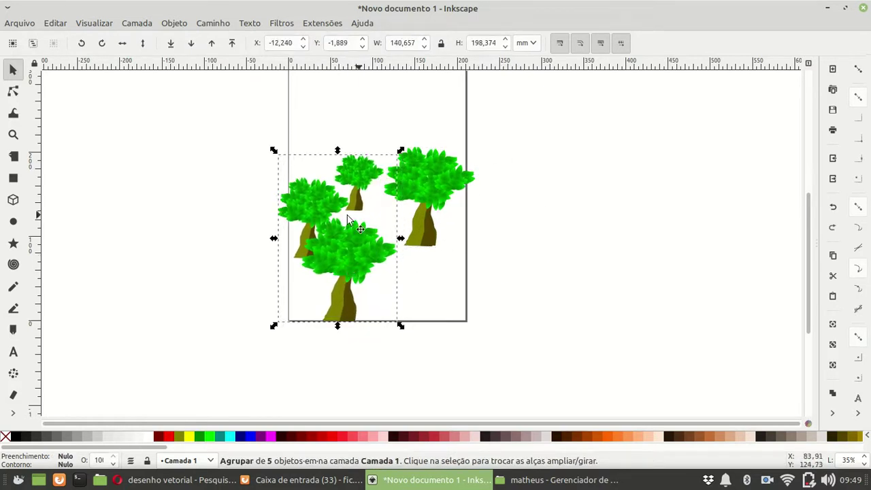
drag(331, 228, 340, 226)
click(516, 215)
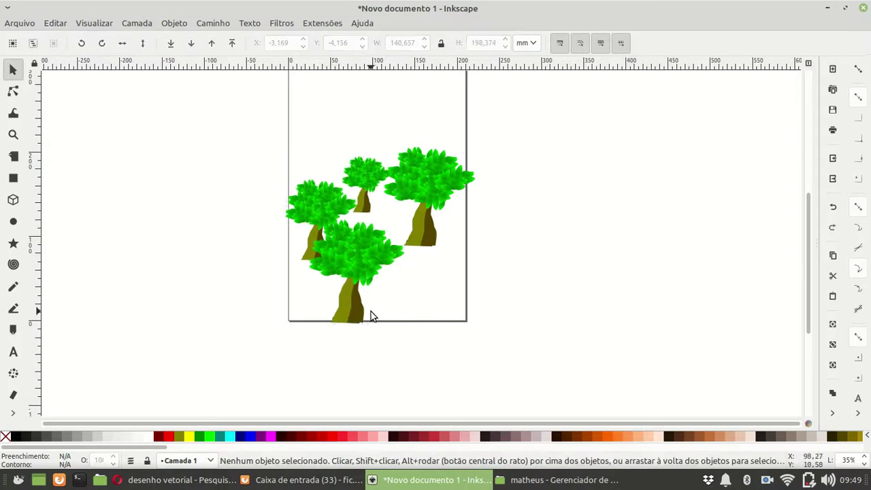
Move the separate large tree down beside the front tree with overlapping crowns, and nudge the three-tree group slightly up and right
click(429, 232)
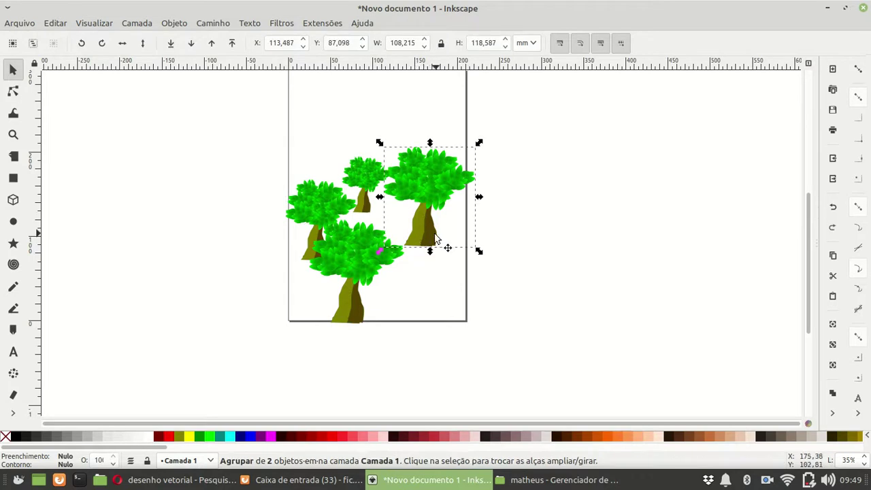
click(533, 174)
drag(451, 182, 416, 246)
click(550, 246)
mouse_move(367, 174)
mouse_down()
mouse_move(369, 197)
mouse_move(369, 175)
mouse_up()
Select individual leaf clones inside the smallest tree's crown to inspect them, and clear the selection
ctrl+click(369, 170)
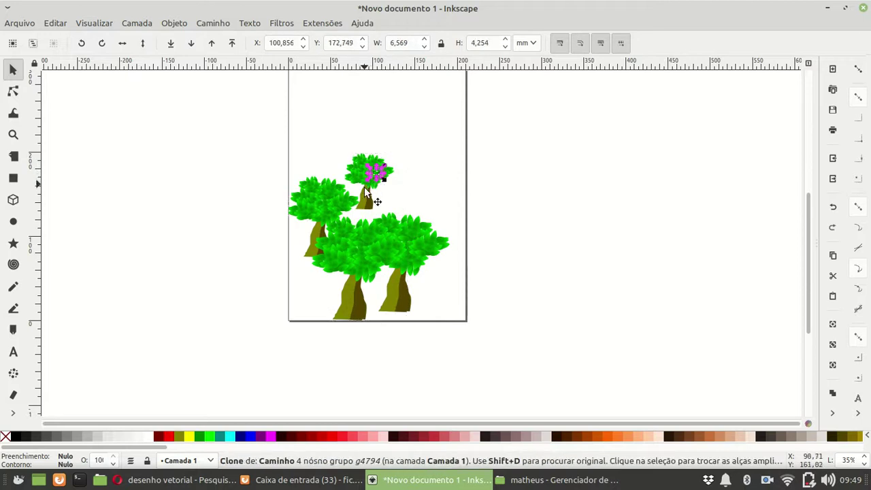
click(368, 195)
ctrl+click(378, 189)
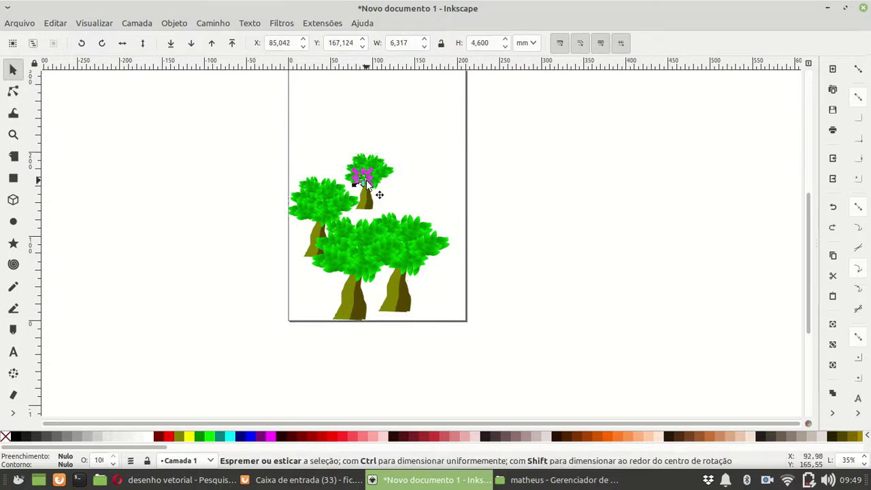
click(522, 163)
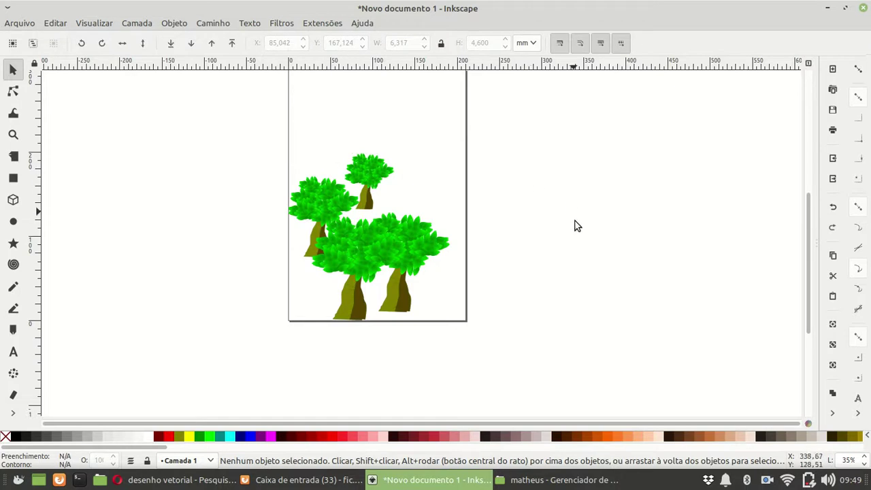
click(769, 479)
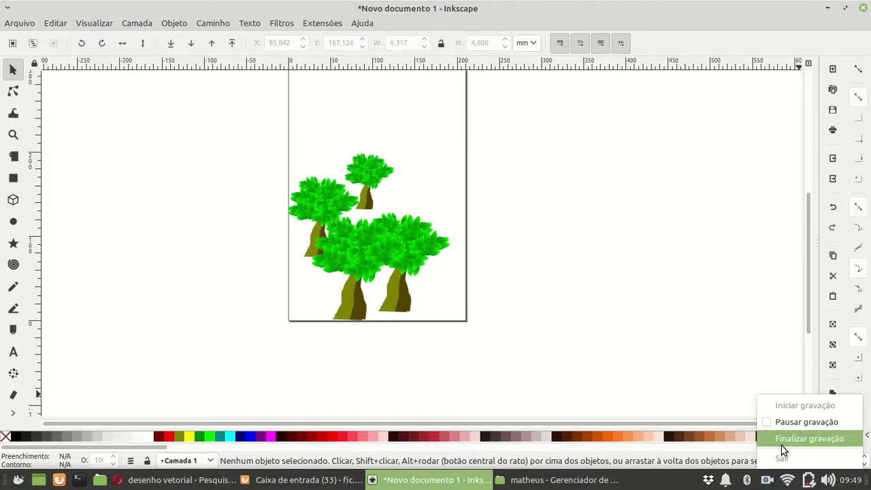